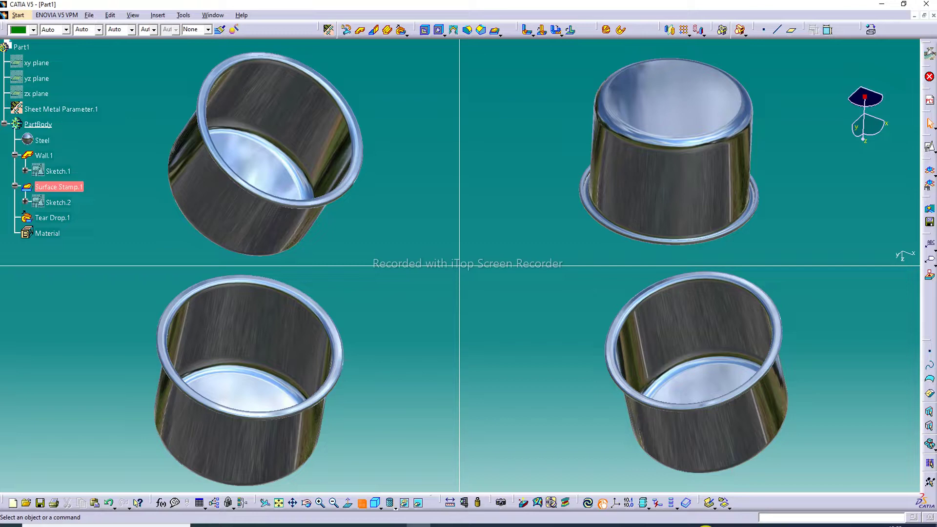
Step: Switch from the four-pane display to a single view and inspect the steel pot from outside and inside
click(362, 502)
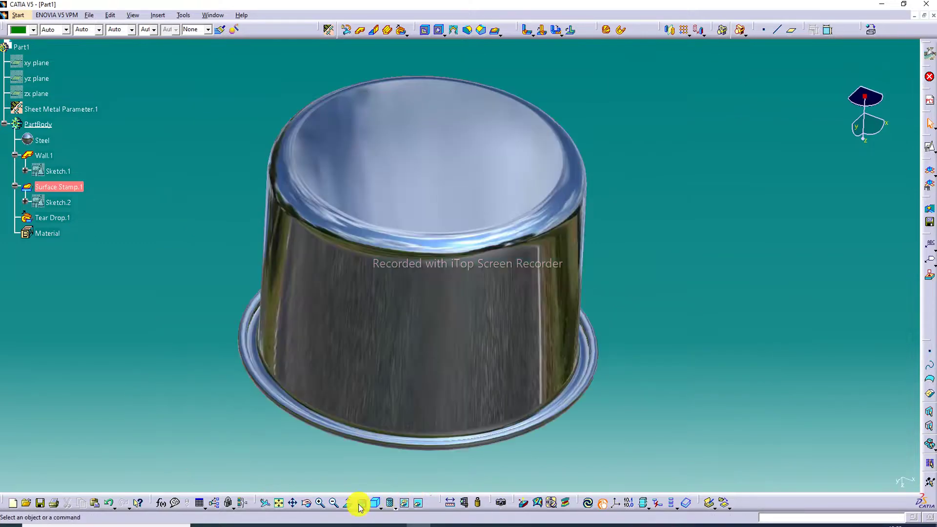
middle_drag(469, 175, 544, 309)
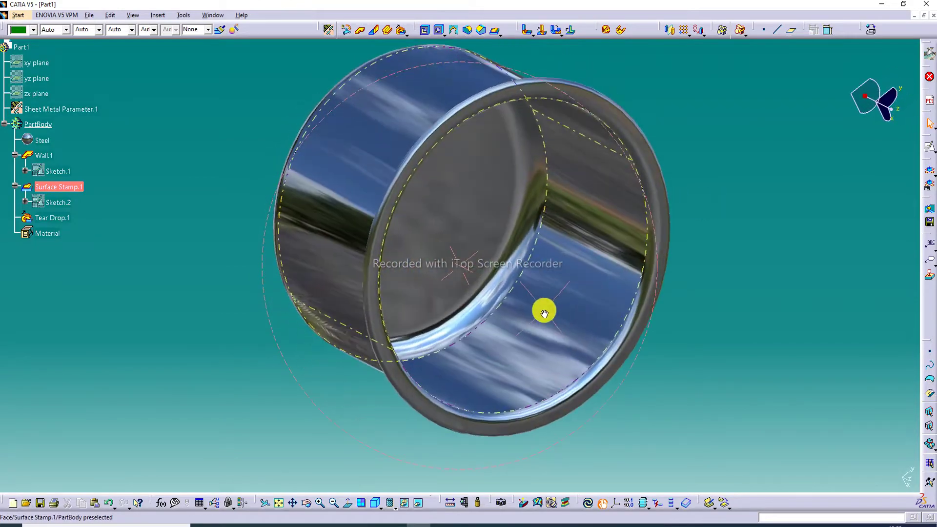
middle_drag(560, 167, 678, 385)
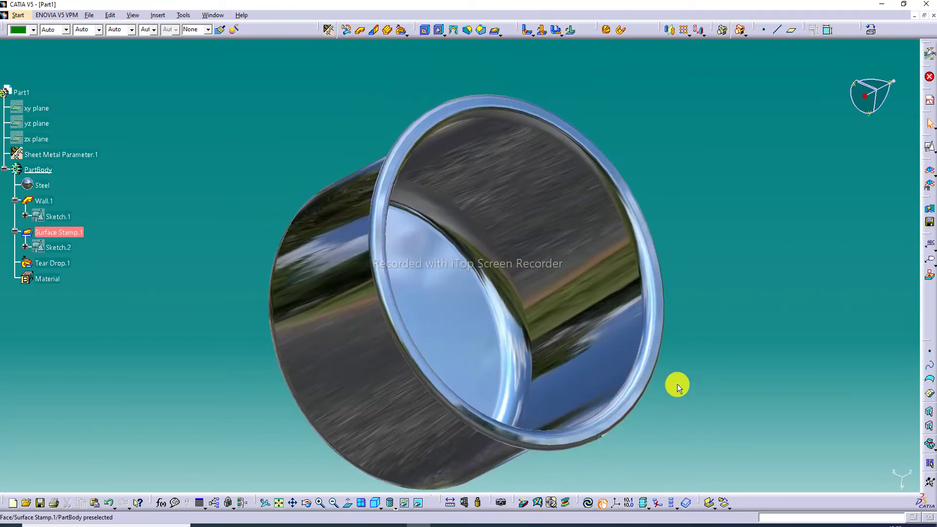
middle_drag(448, 219, 467, 228)
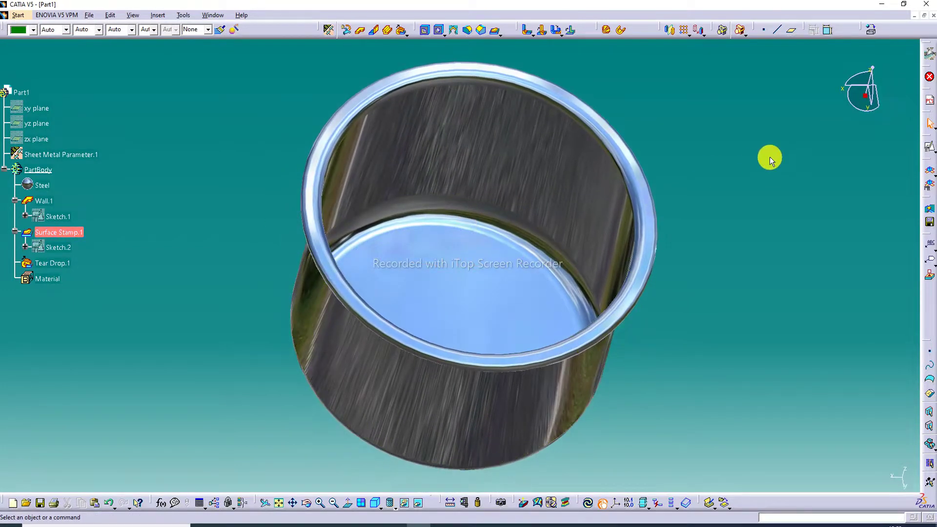
Step: Save the finished pot part under the file name d on the Desktop and close it
click(932, 16)
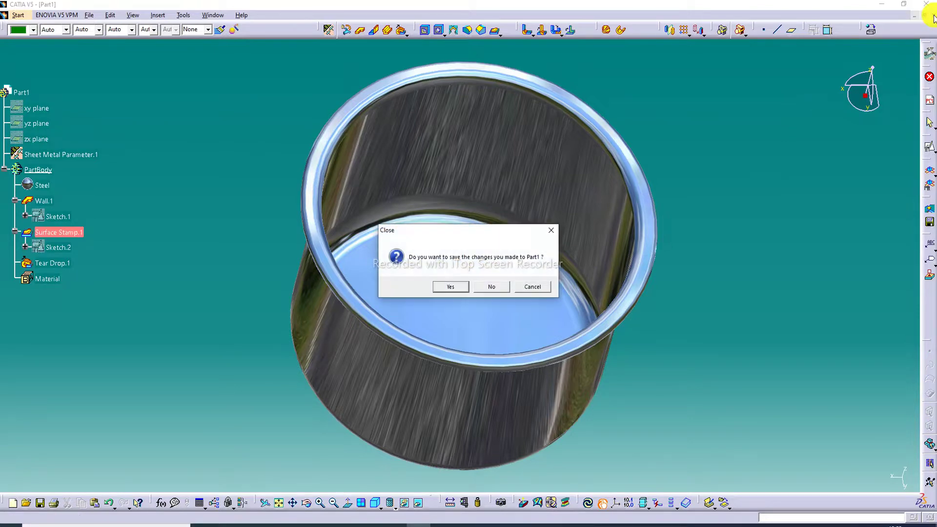
click(550, 232)
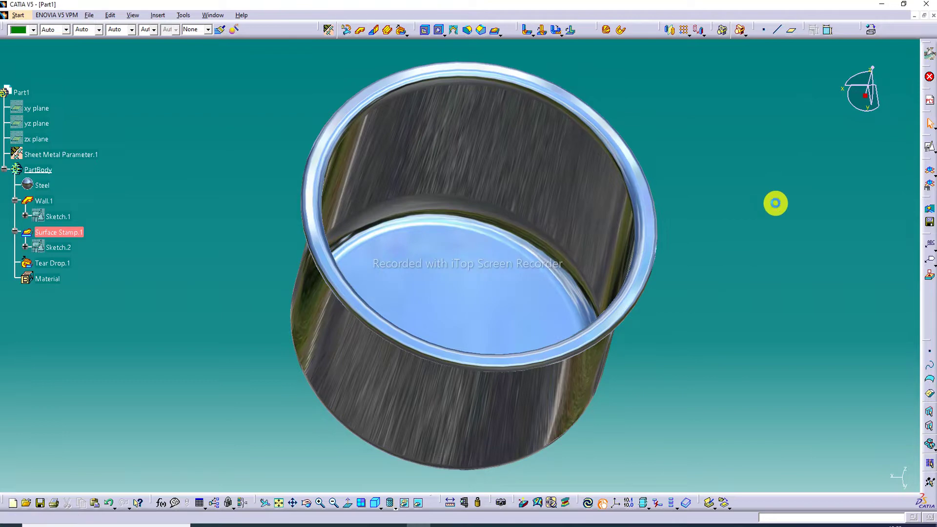
key(ctrl+s)
click(410, 350)
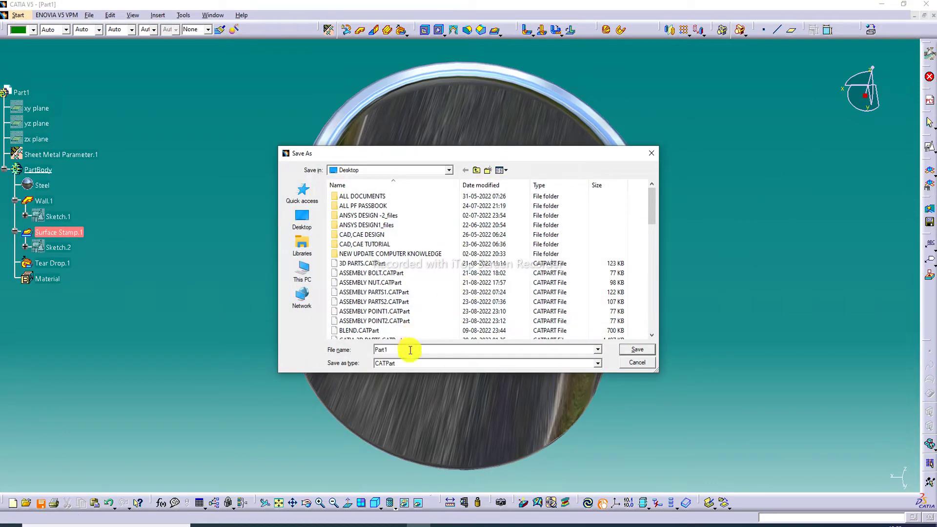
key(BackSpace)
key(BackSpace)
key(BackSpace)
key(BackSpace)
key(BackSpace)
text(d)
key(Return)
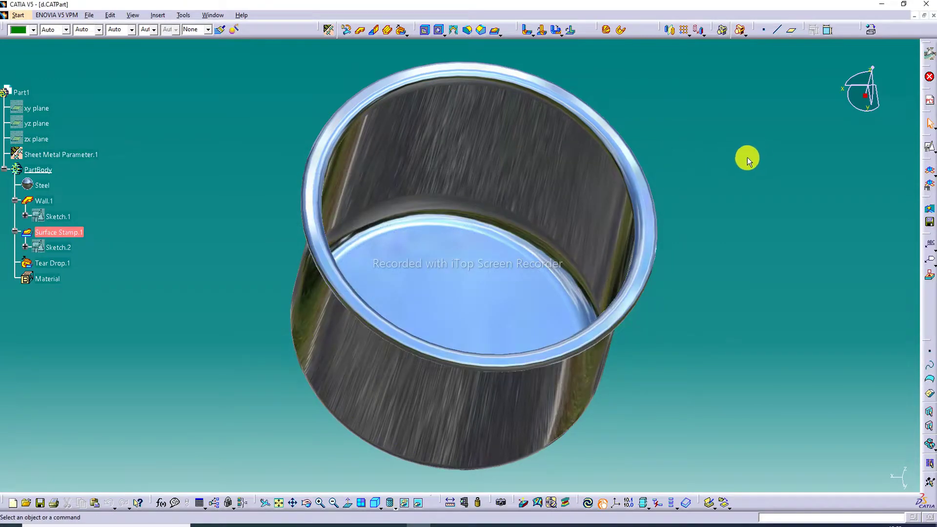
click(932, 16)
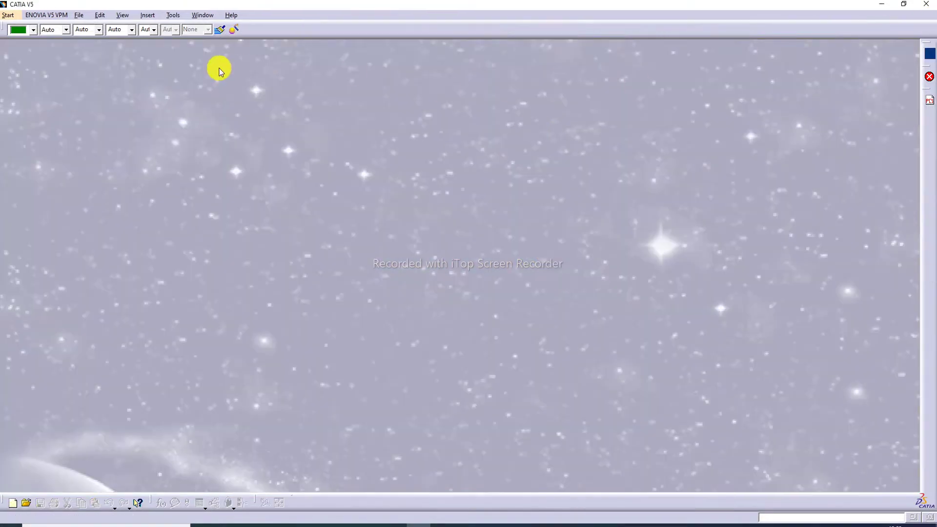
Step: Create a new Generative Sheetmetal Design part named Part1 with hybrid design enabled
click(8, 16)
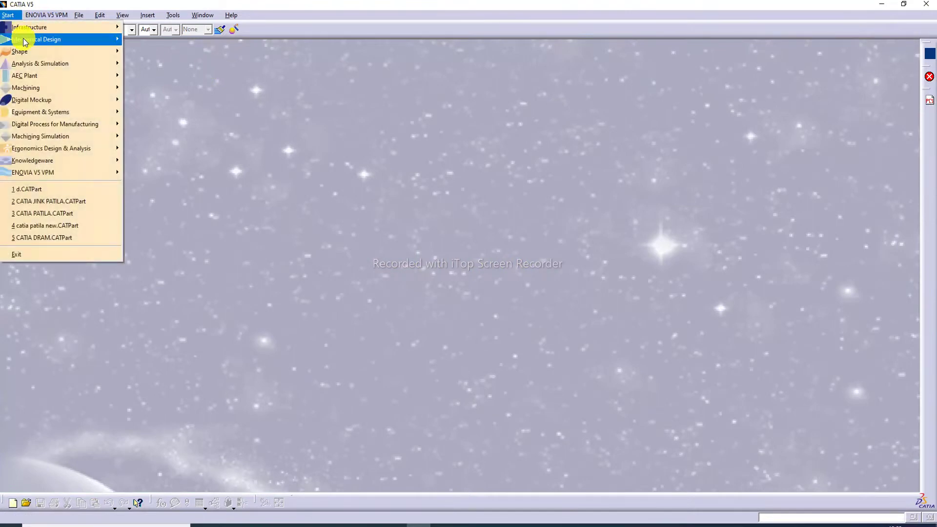
mouse_move(25, 39)
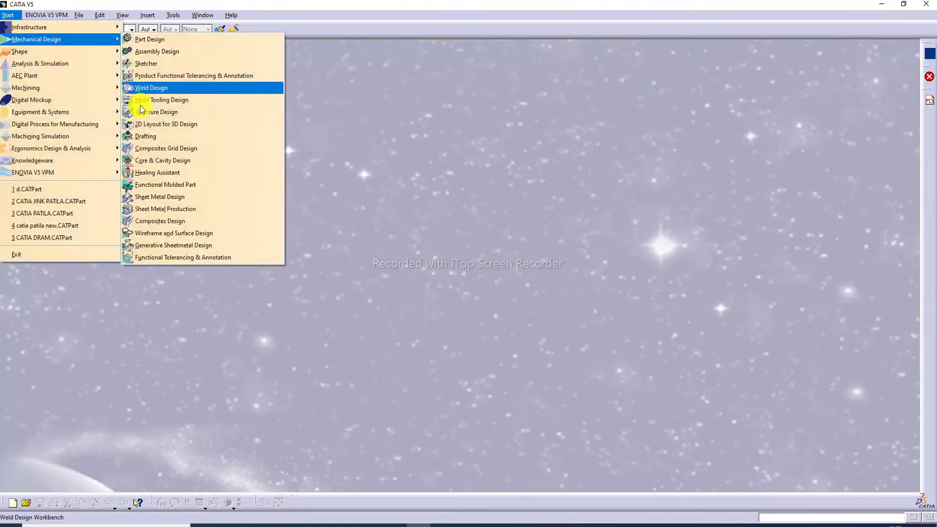
click(181, 244)
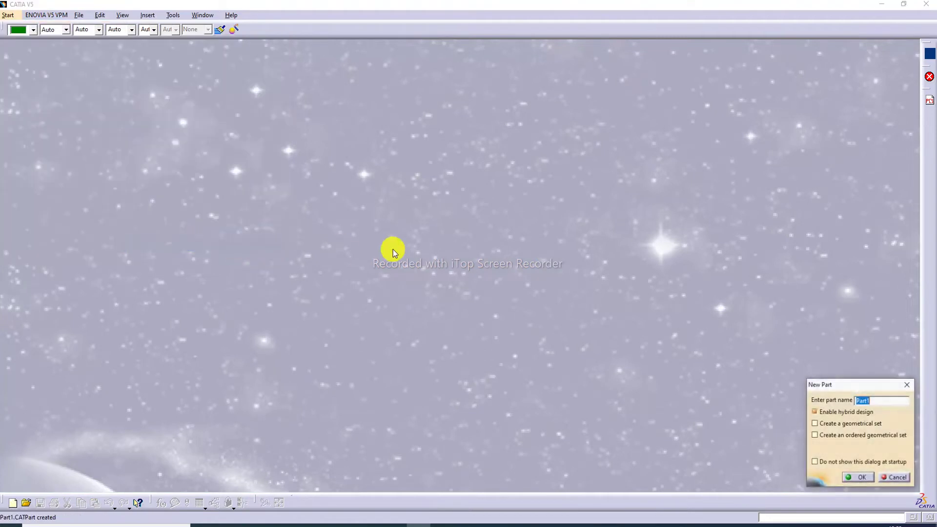
click(858, 478)
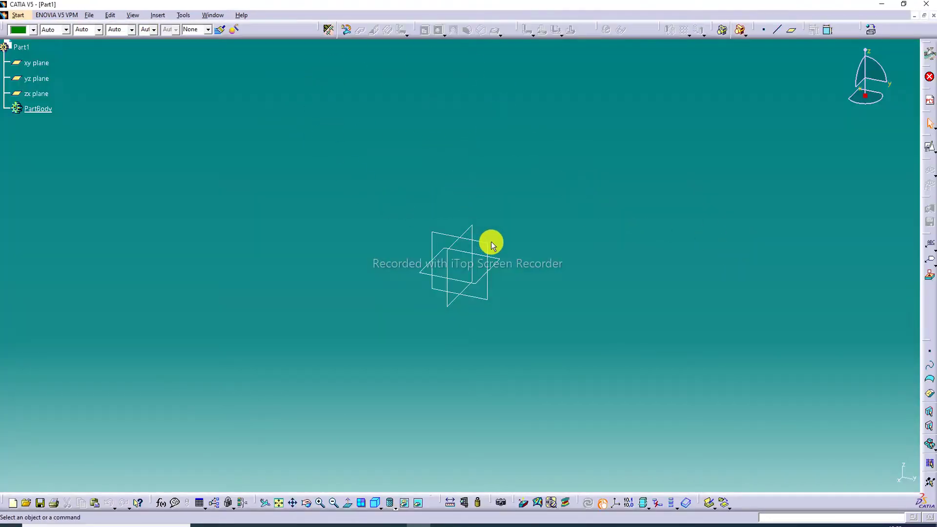
Step: Start a positioned sketch on the xy plane with implicit origin and orientation, Reverse V and Swap enabled
click(497, 262)
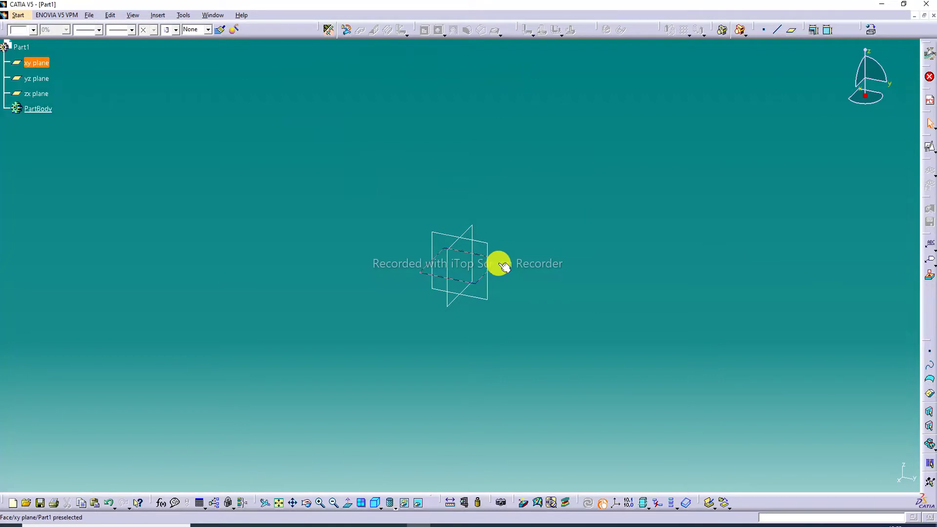
click(932, 165)
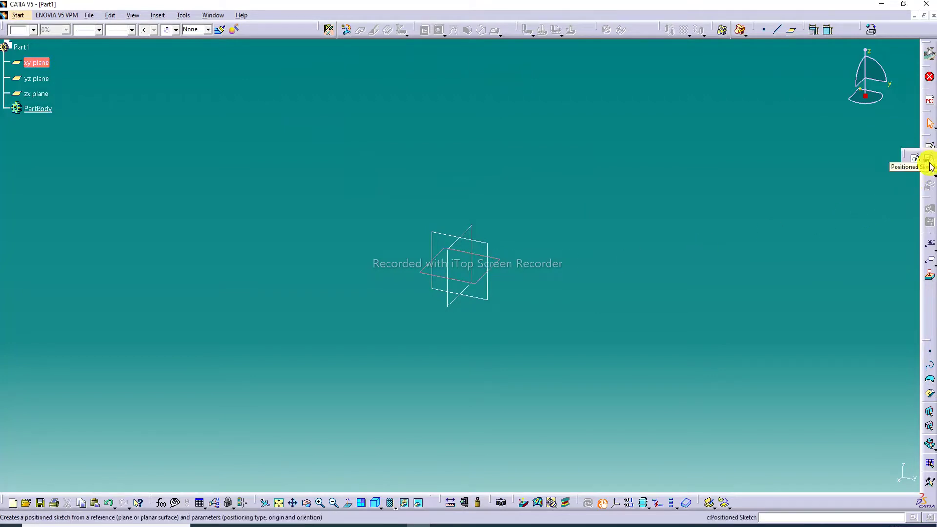
click(928, 162)
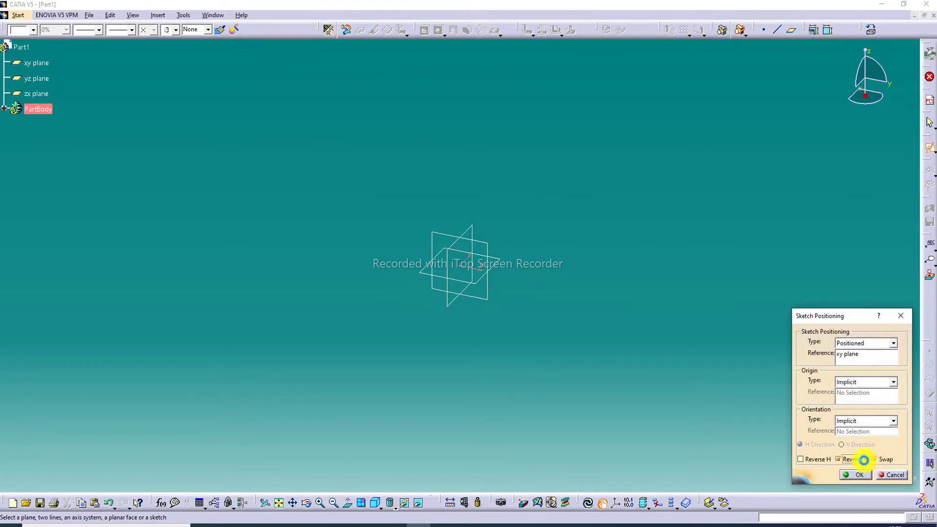
click(857, 474)
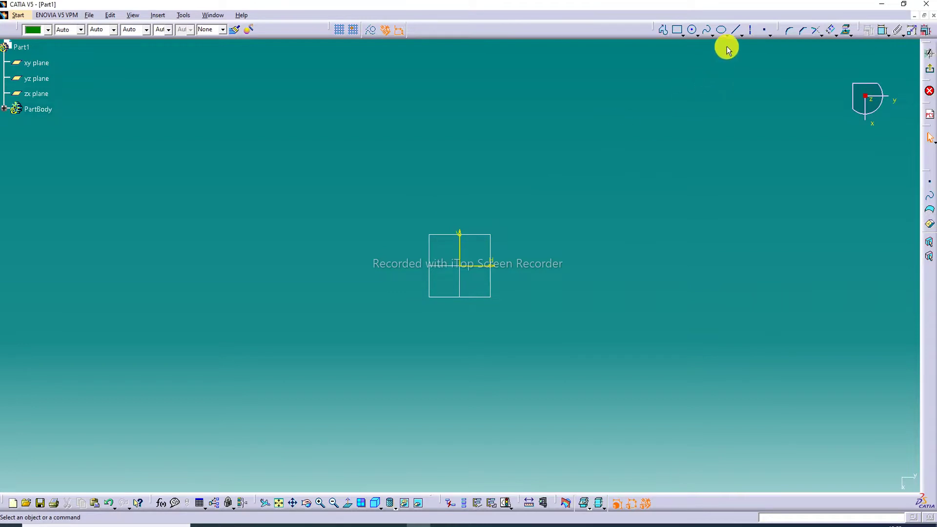
Step: Sketch a circle centred on the sketch origin with a radius of about 109 mm
click(692, 30)
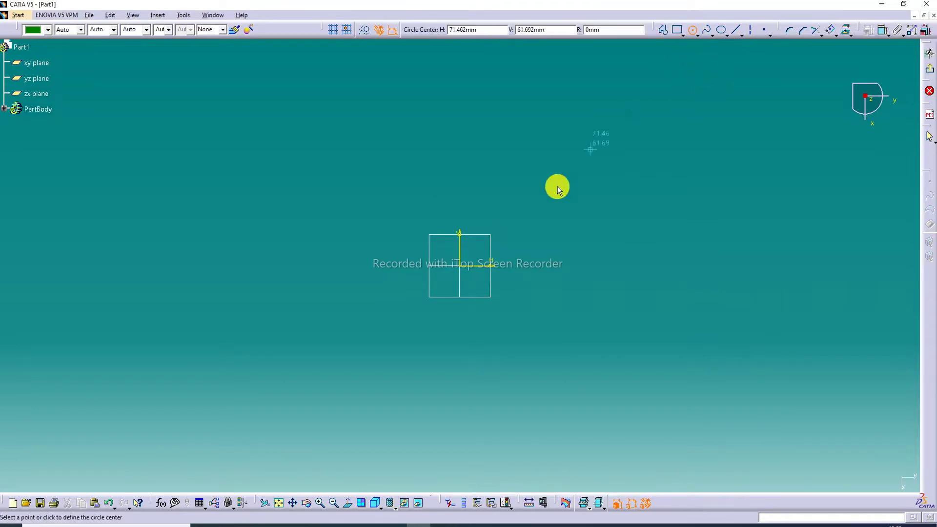
click(462, 266)
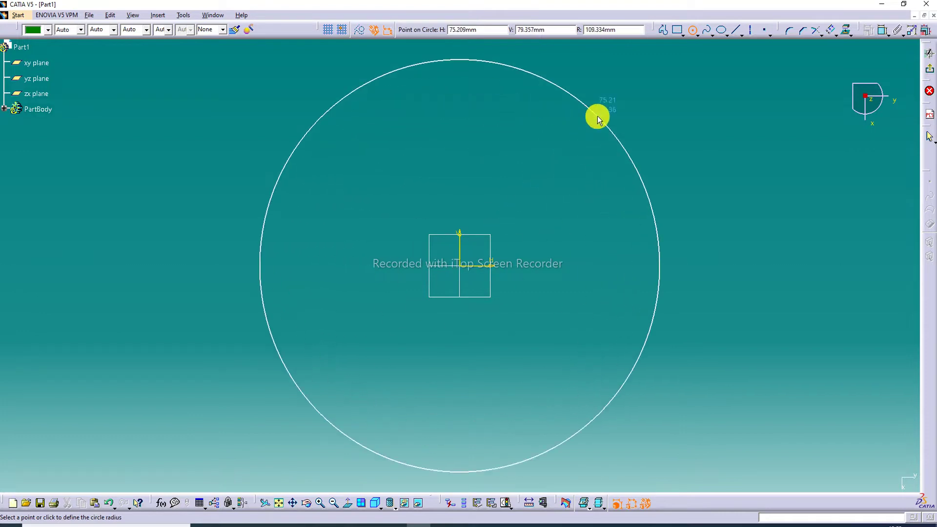
click(597, 116)
click(656, 95)
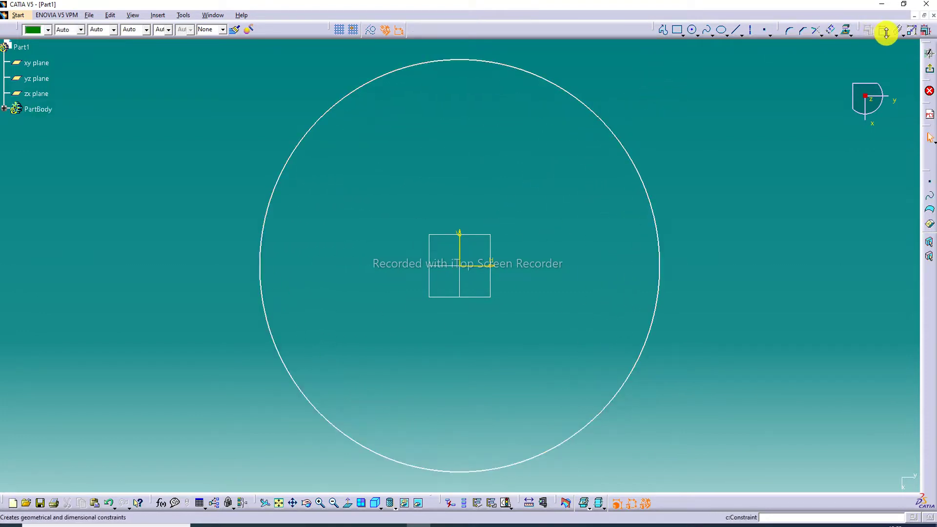
Step: Dimension the circle and set its diameter to 240 mm
click(612, 128)
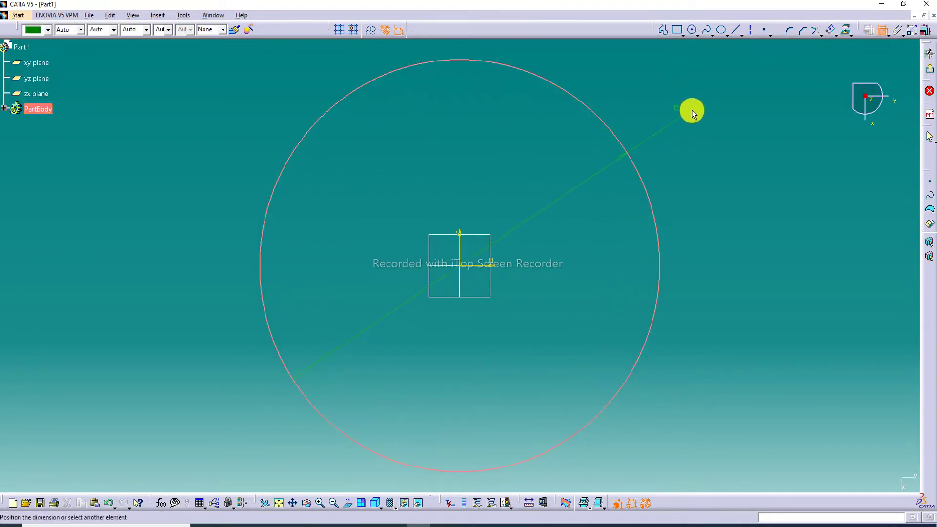
double_click(697, 114)
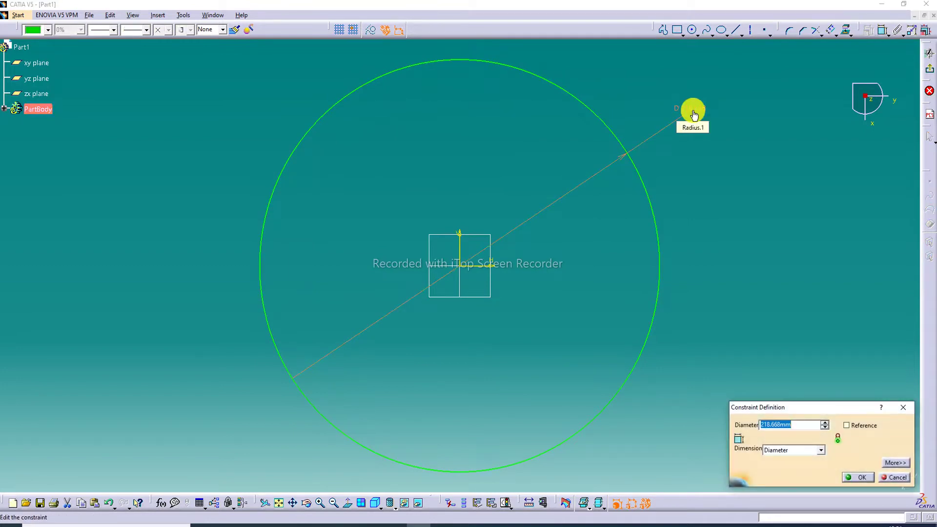
text(140)
key(Return)
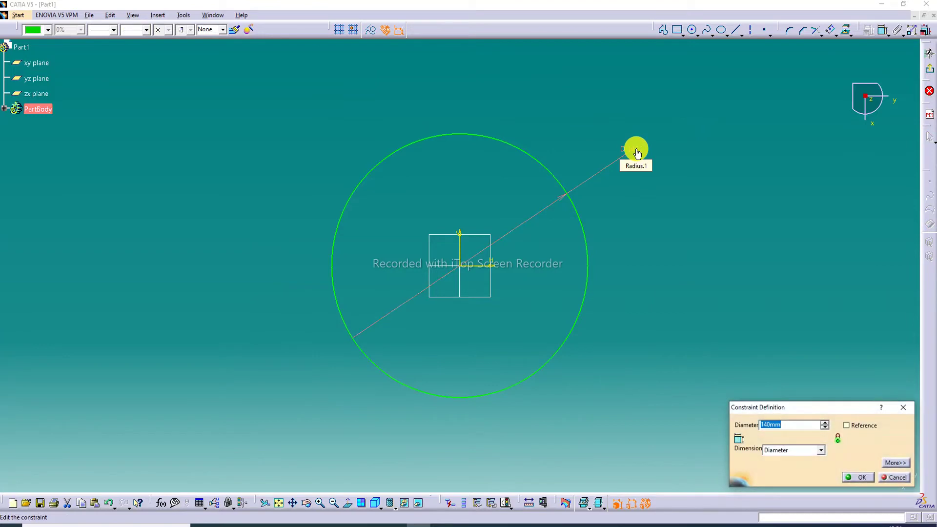
text(2)
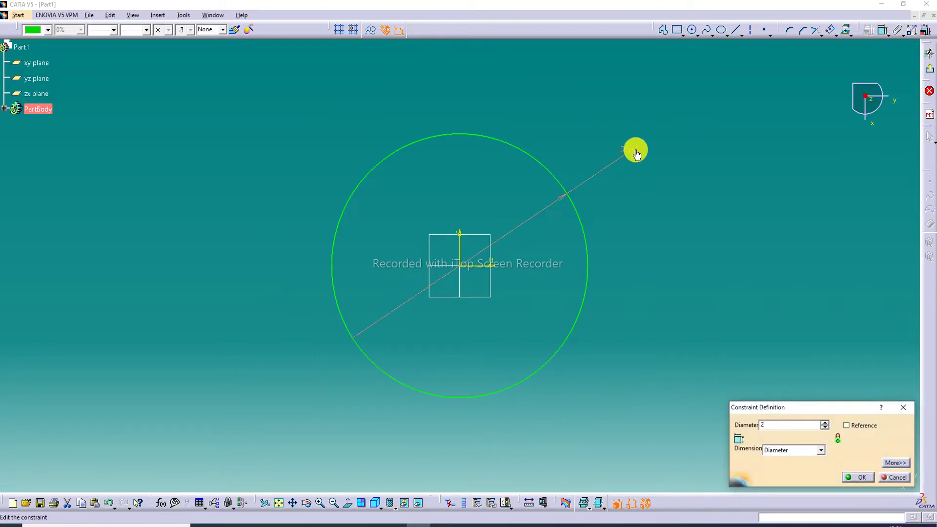
text(40)
key(Return)
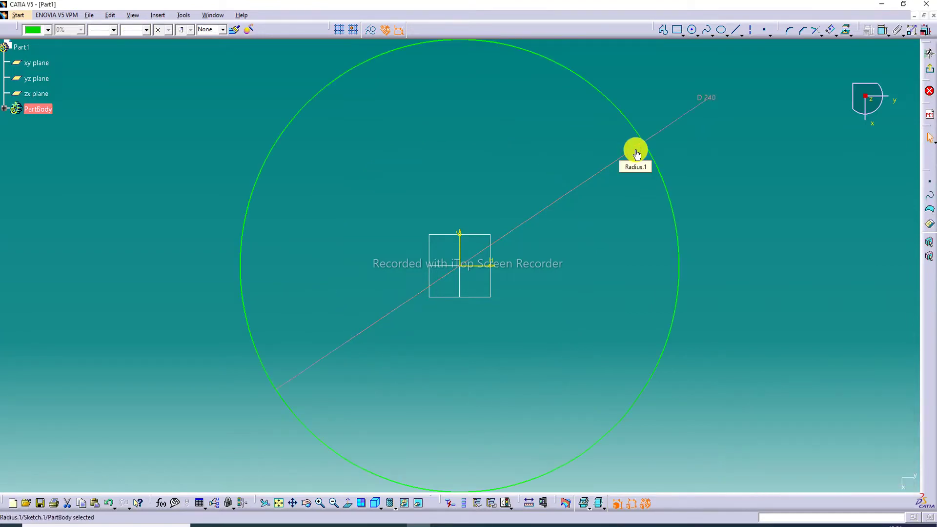
Step: Finish the circle sketch and return to the 3D sheet metal part
click(277, 503)
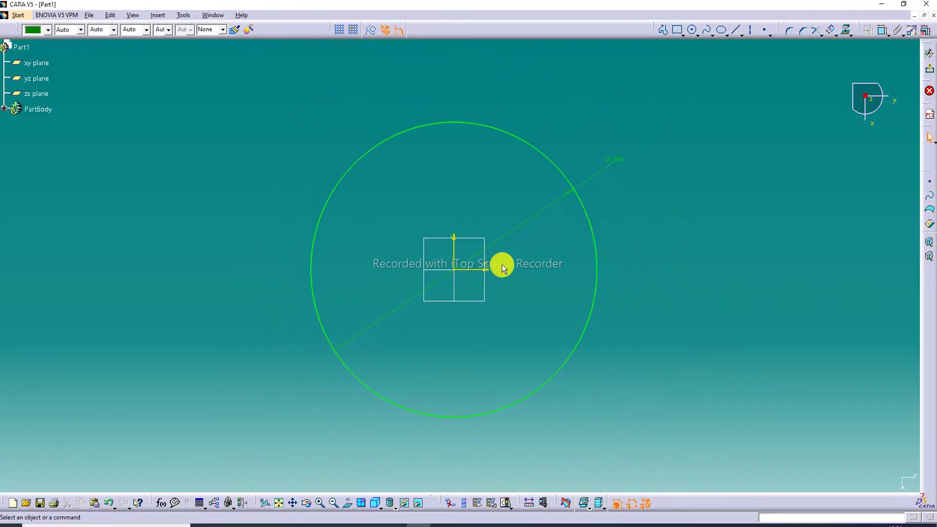
click(319, 503)
middle_drag(550, 258, 578, 243)
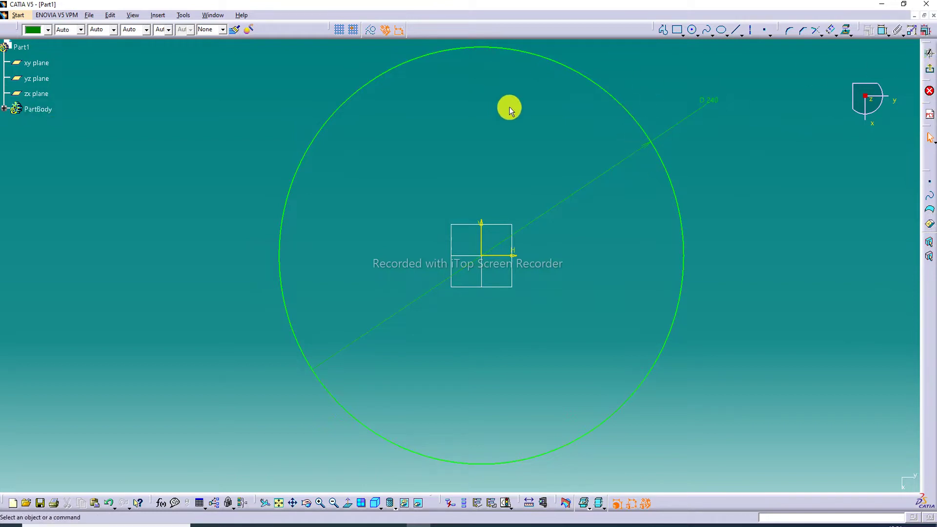
click(928, 69)
click(718, 183)
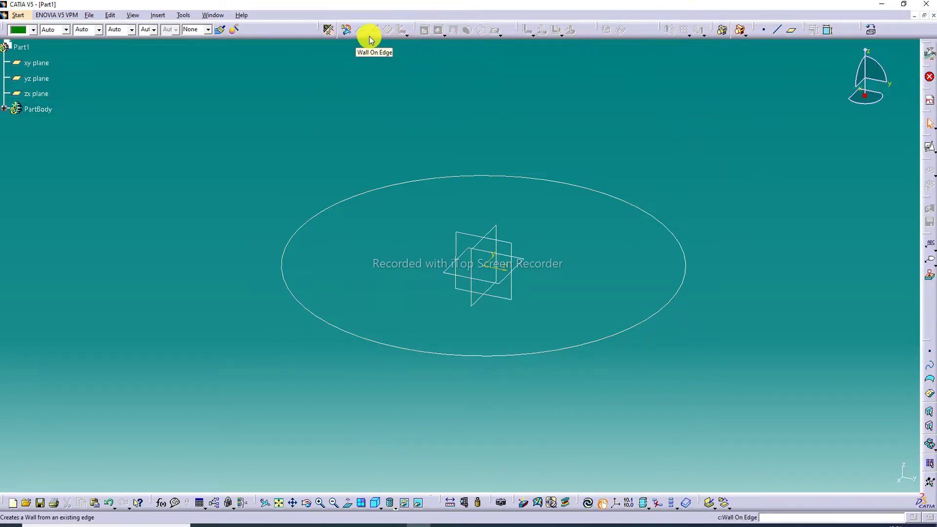
Step: Define the sheet metal parameters as 1 mm thickness and 4 mm bend radius, and create a wall from the circle sketch
click(330, 30)
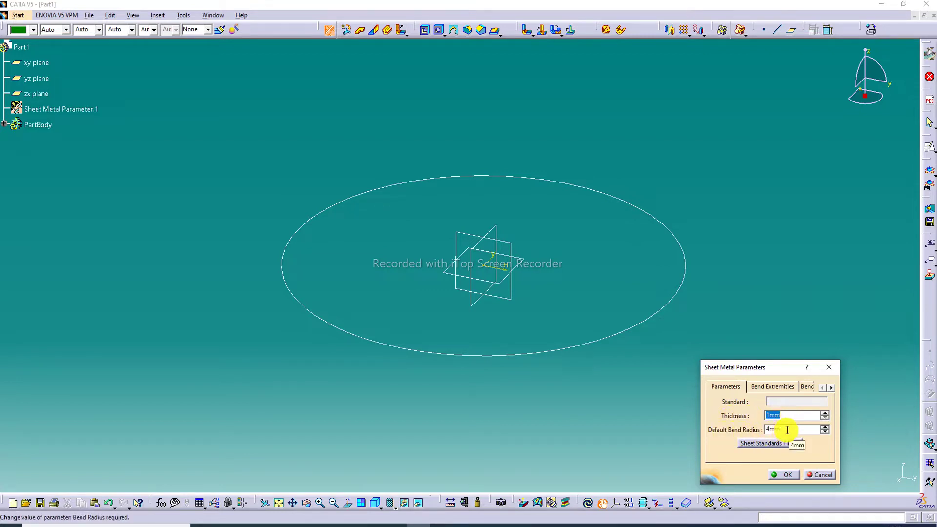
click(784, 474)
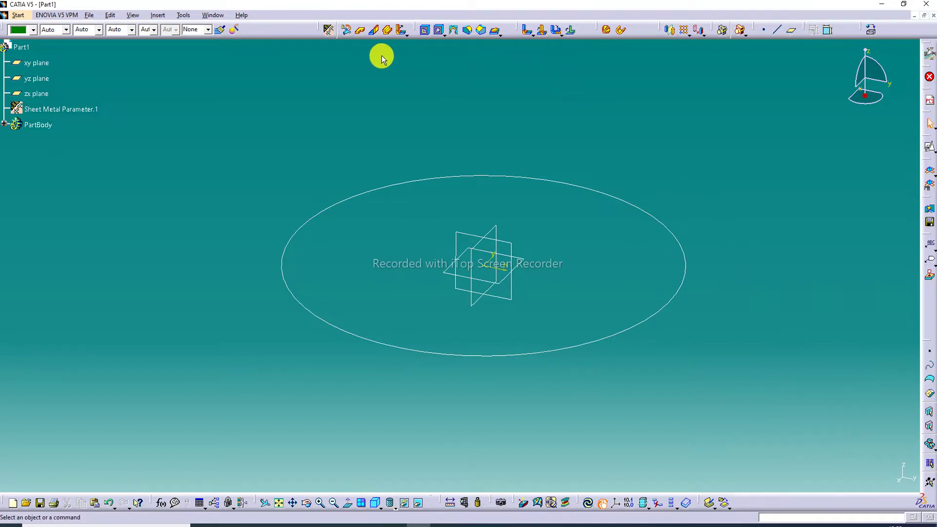
click(361, 30)
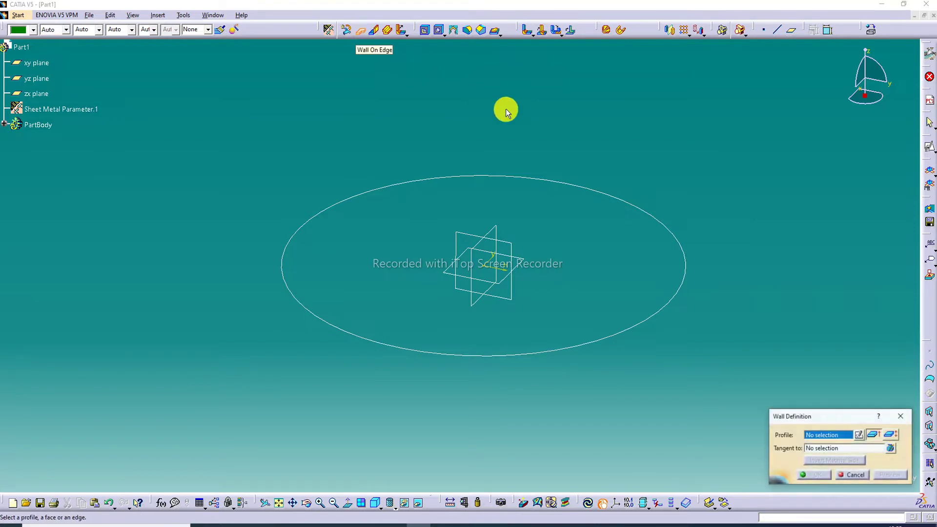
click(654, 218)
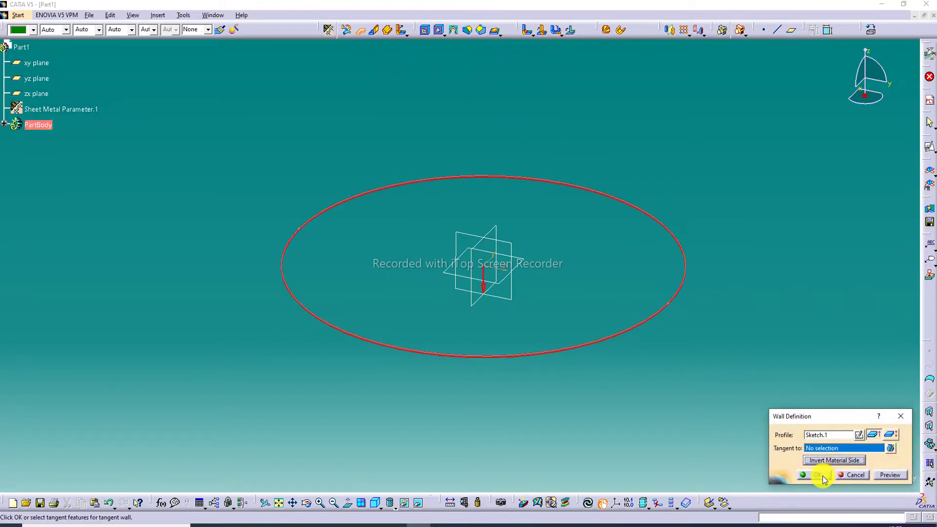
click(820, 475)
click(810, 376)
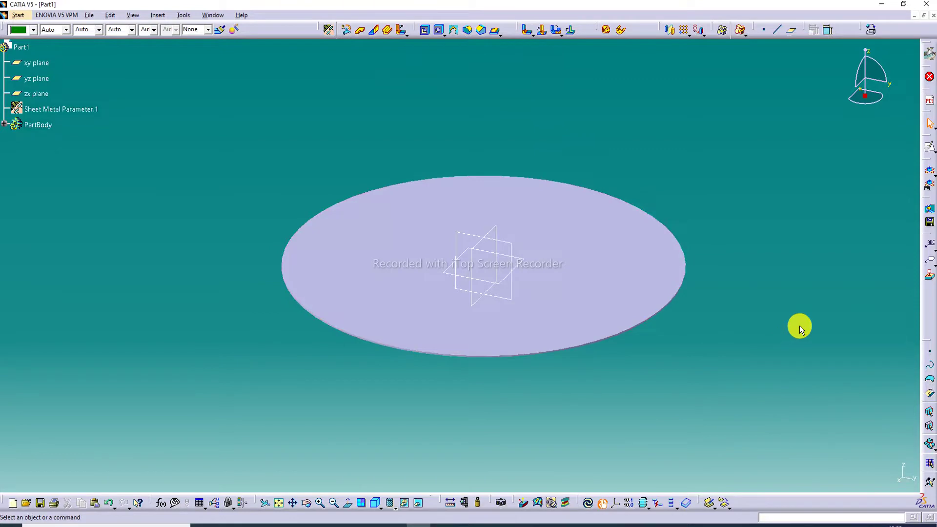
Step: Hide the xy, yz and zx reference planes
right_click(518, 264)
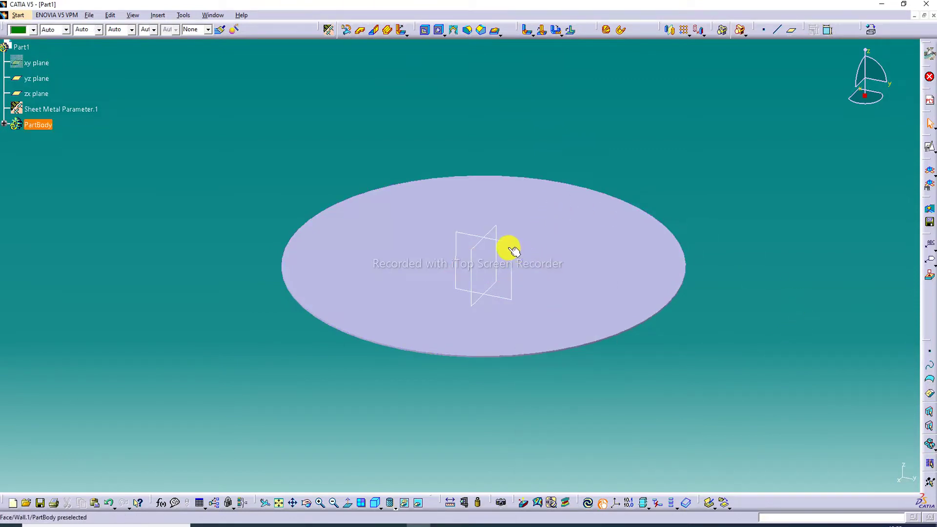
right_click(511, 248)
click(539, 281)
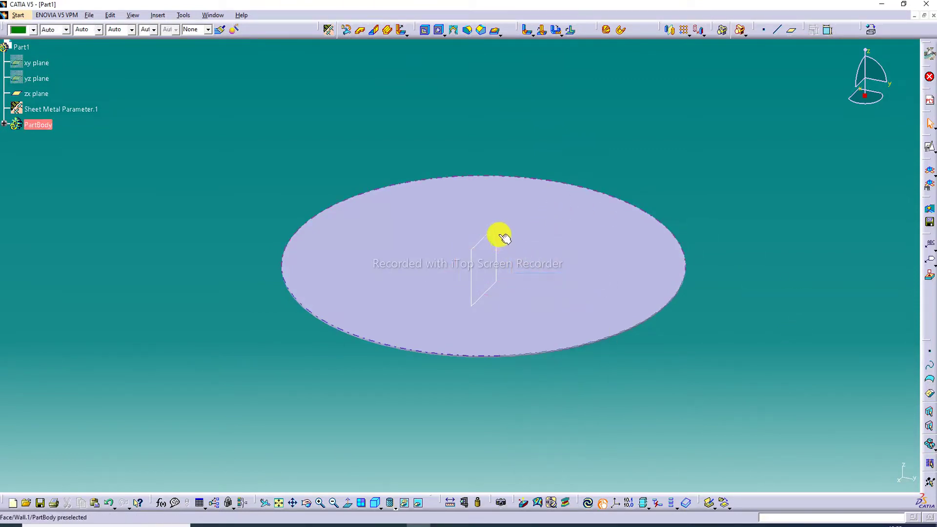
right_click(496, 233)
click(532, 264)
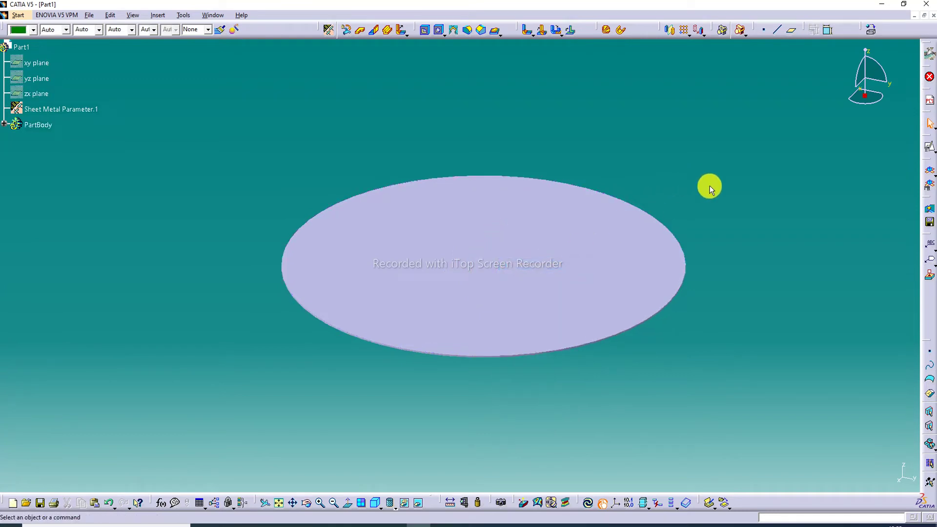
Step: Switch the display of the circular wall to shading with edges
click(398, 507)
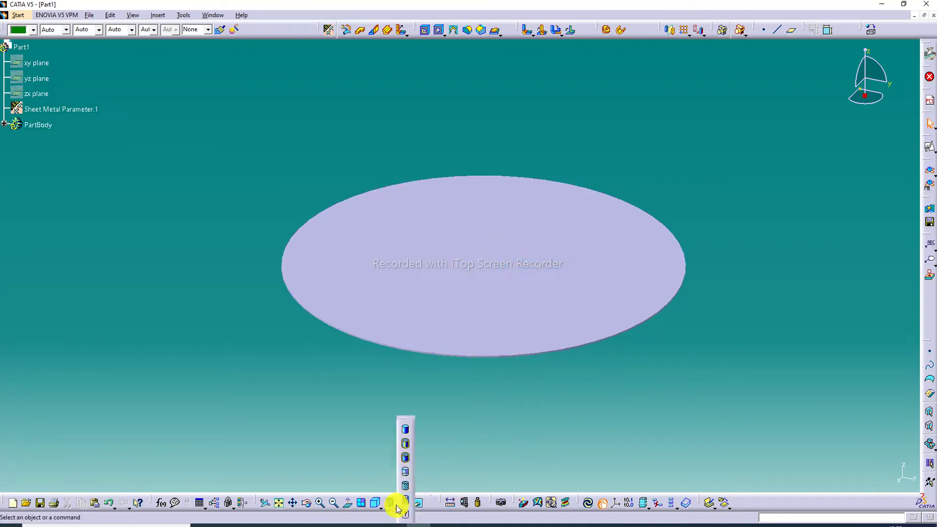
click(405, 442)
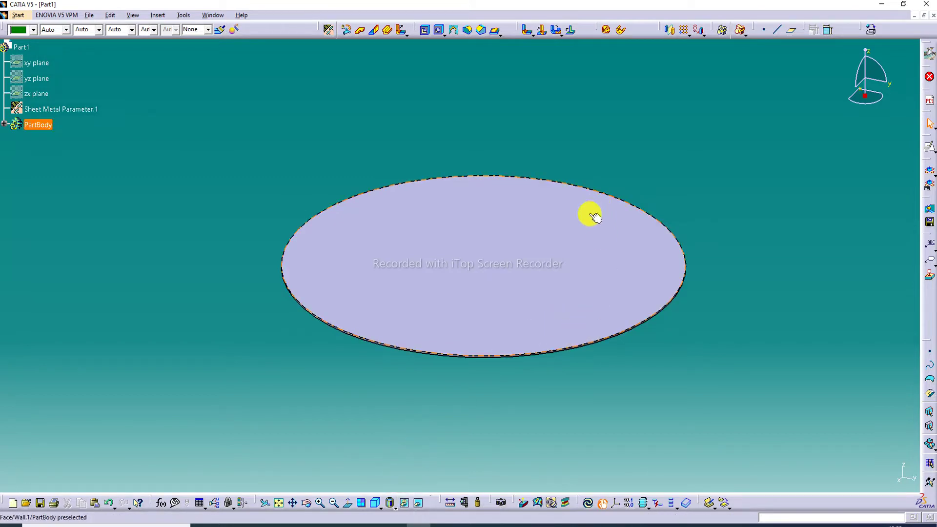
middle_drag(590, 212, 593, 234)
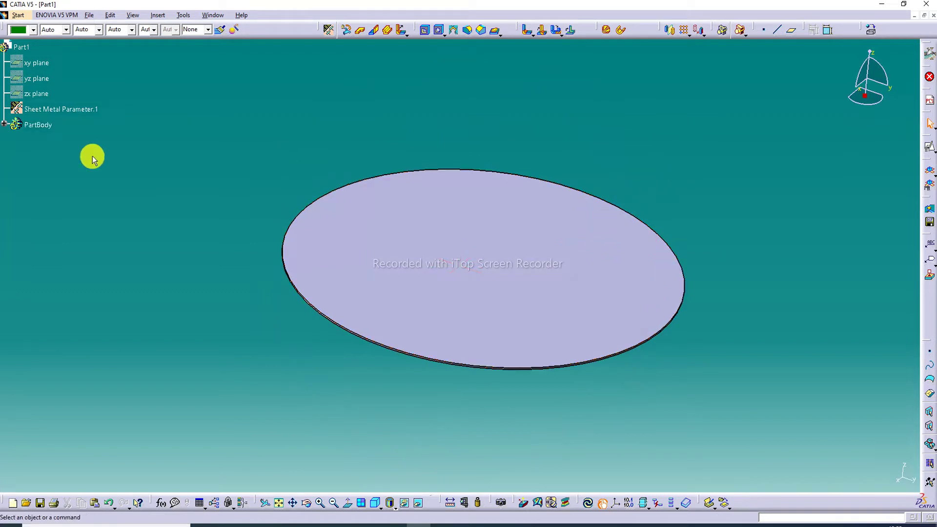
Step: Create a positioned sketch on the upper face of the circular wall, keeping the implicit origin and orientation
click(4, 124)
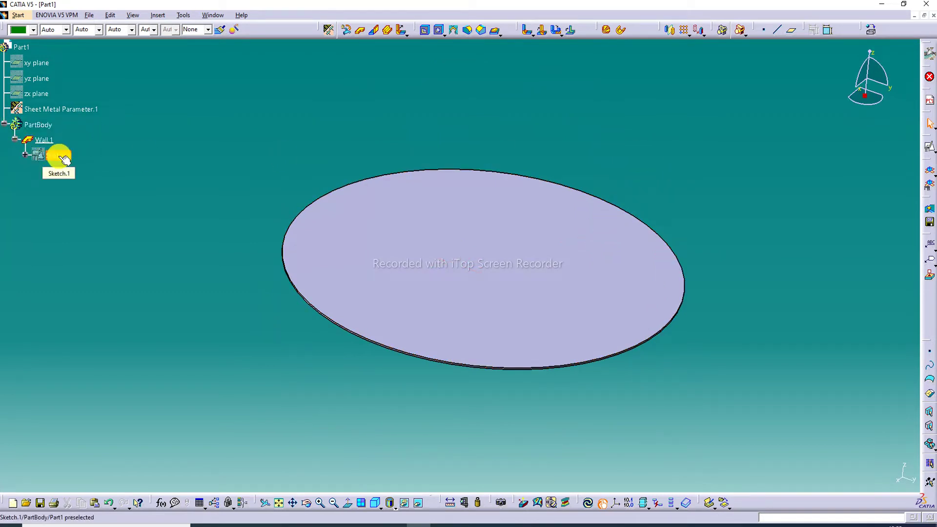
click(481, 217)
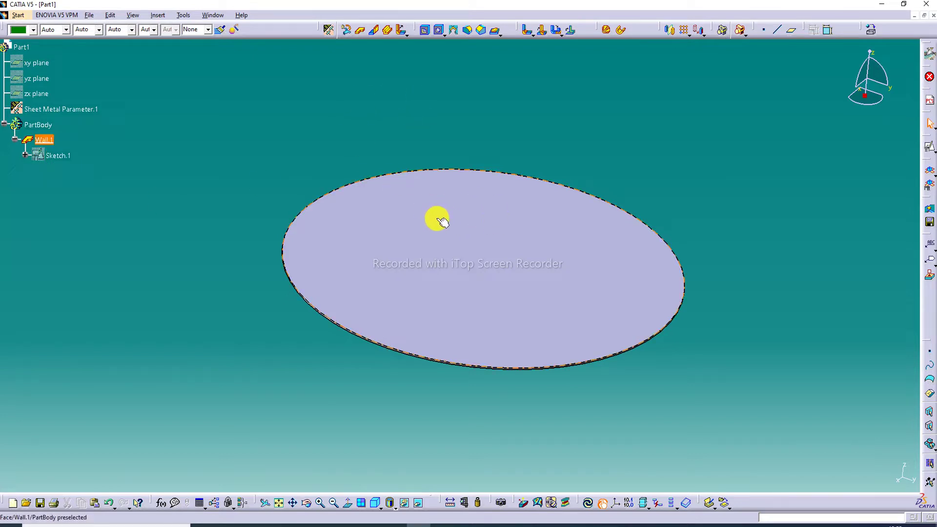
click(496, 230)
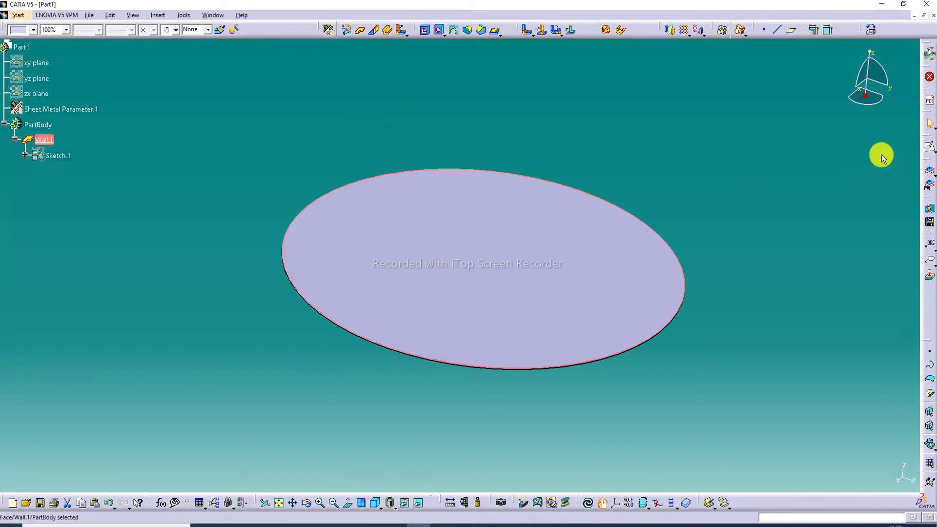
click(930, 150)
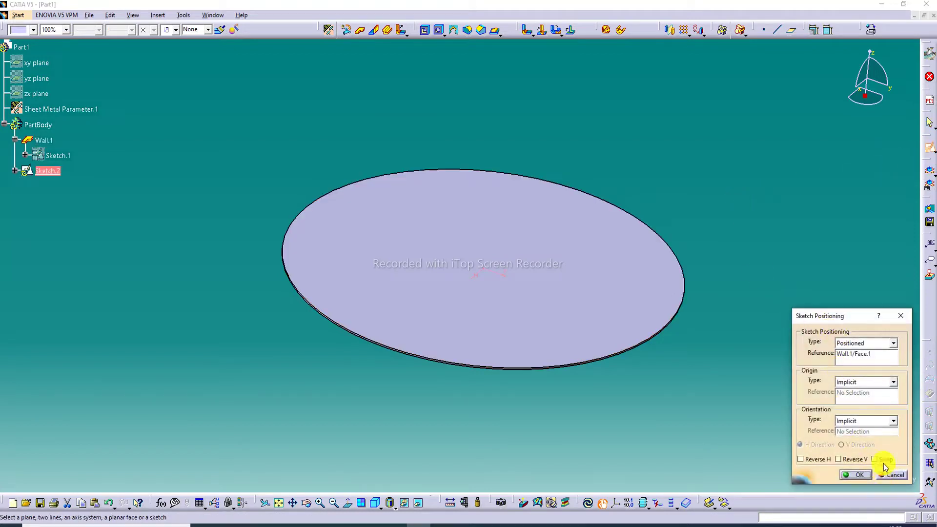
click(859, 476)
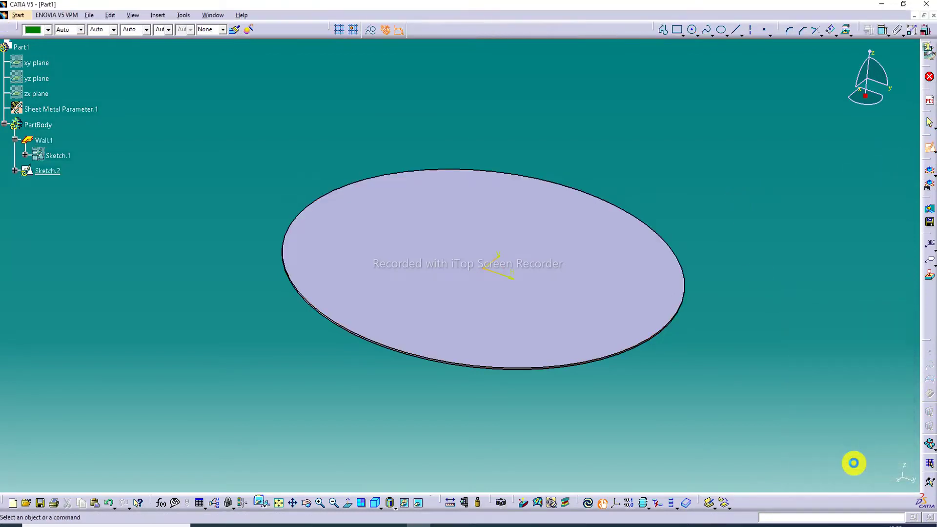
middle_drag(708, 201, 711, 210)
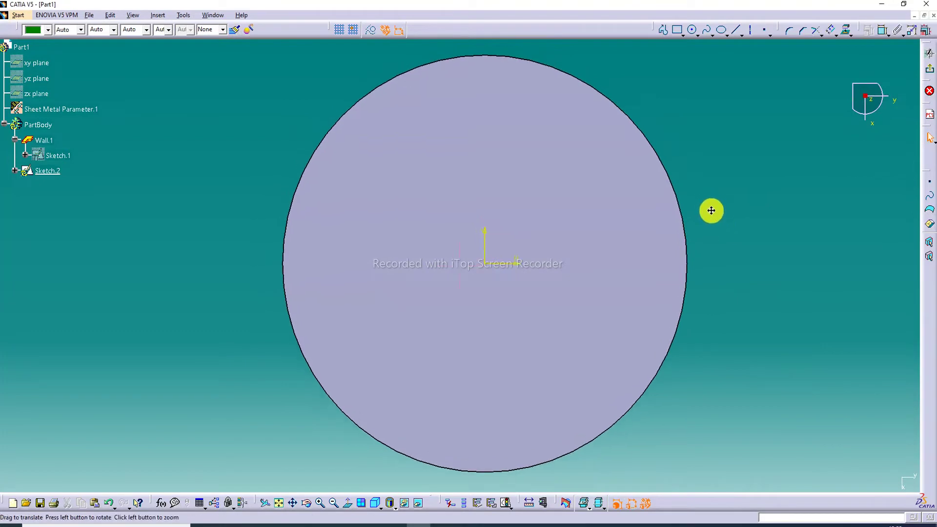
Step: Offset the wall's circular outline inward by about 18 mm in the sketch
click(832, 33)
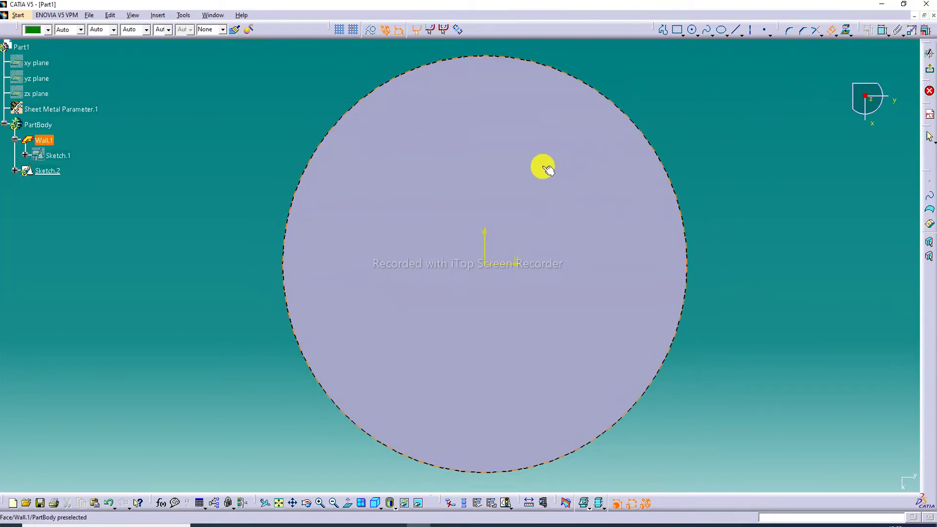
click(541, 167)
click(520, 92)
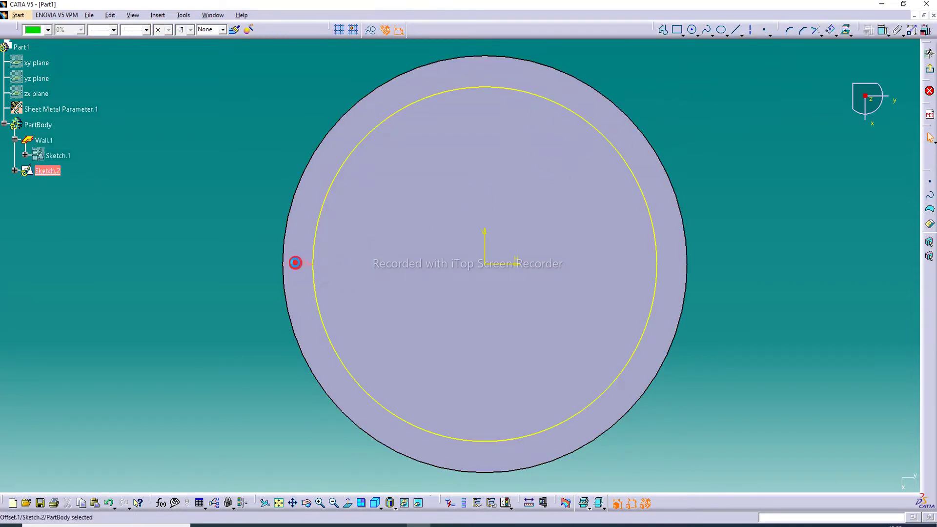
Step: Set the offset distance of the inner circle to -12 mm
double_click(296, 263)
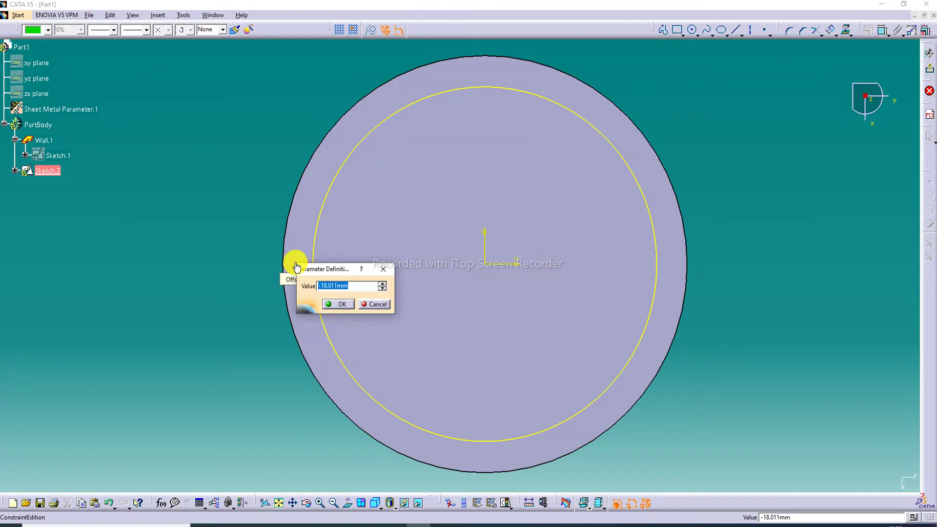
text(-)
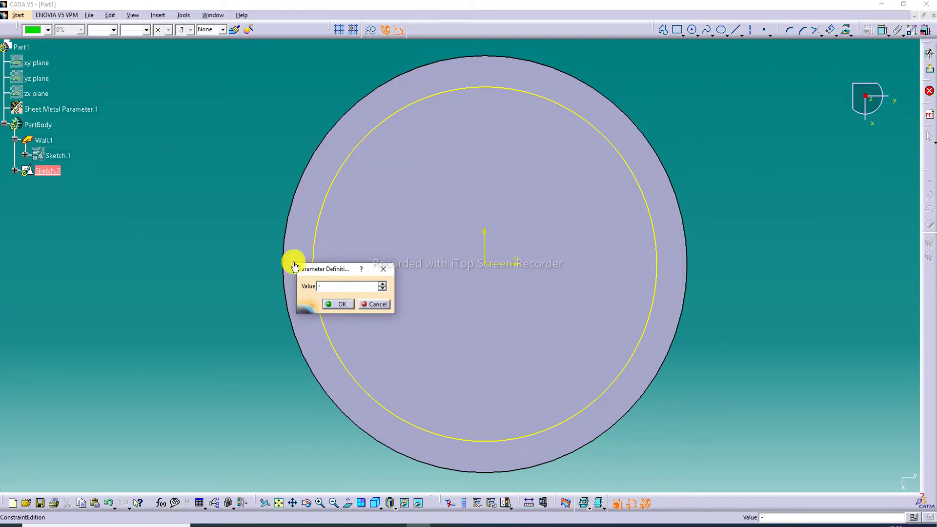
text(12)
key(Return)
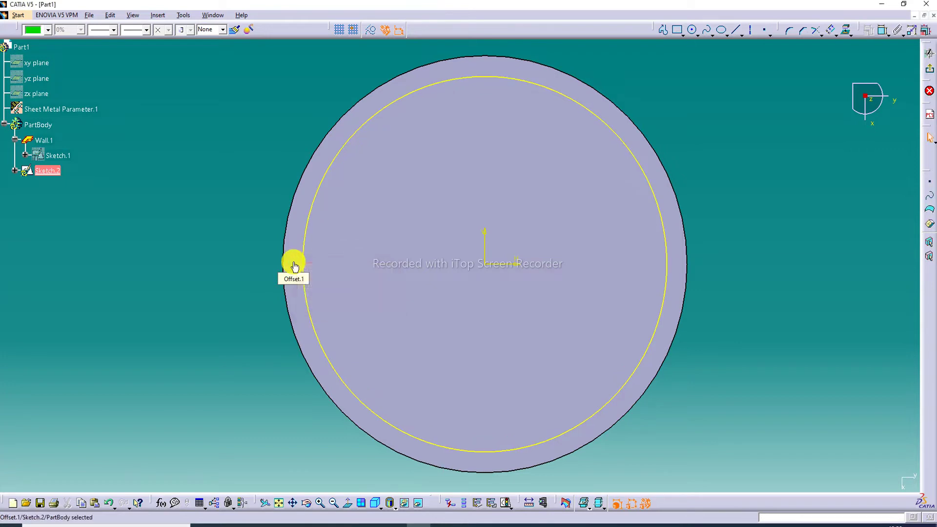
Step: Set the inner circle's offset distance to -10 mm and finish the sketch
click(722, 157)
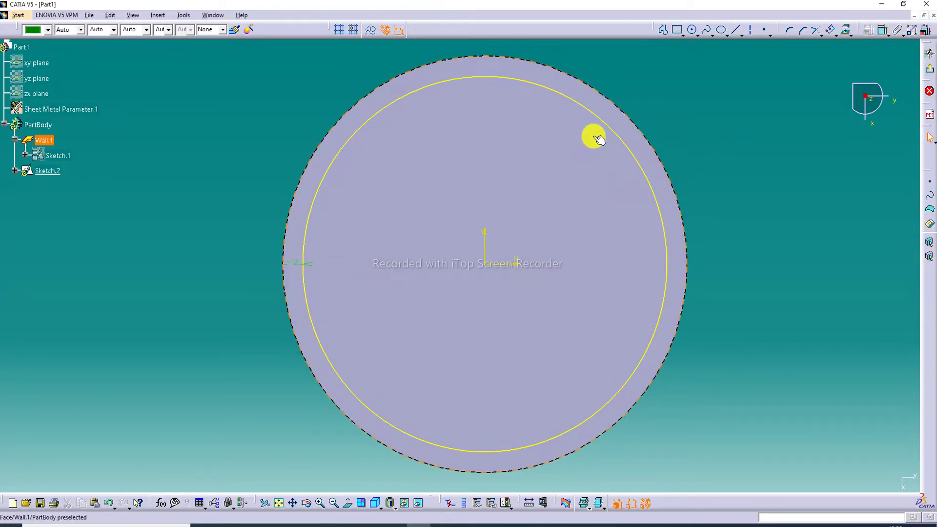
click(293, 265)
double_click(294, 267)
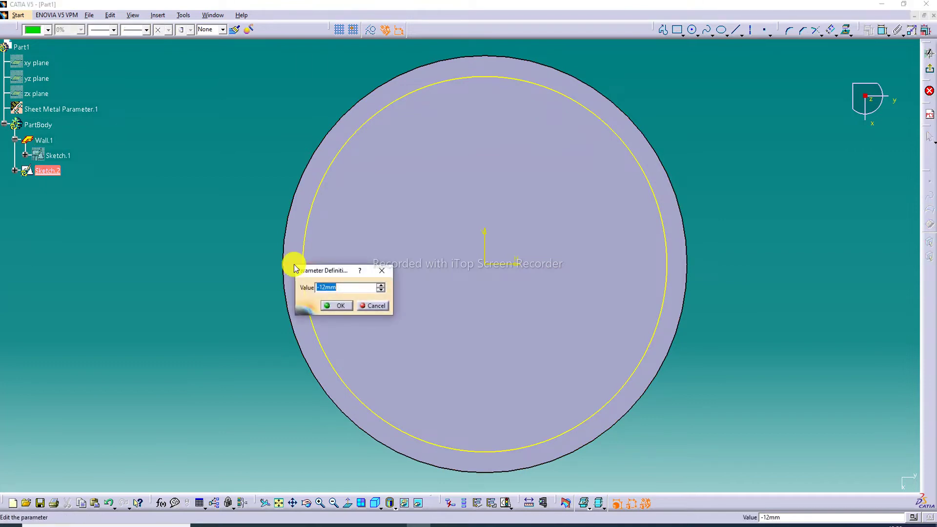
text(-)
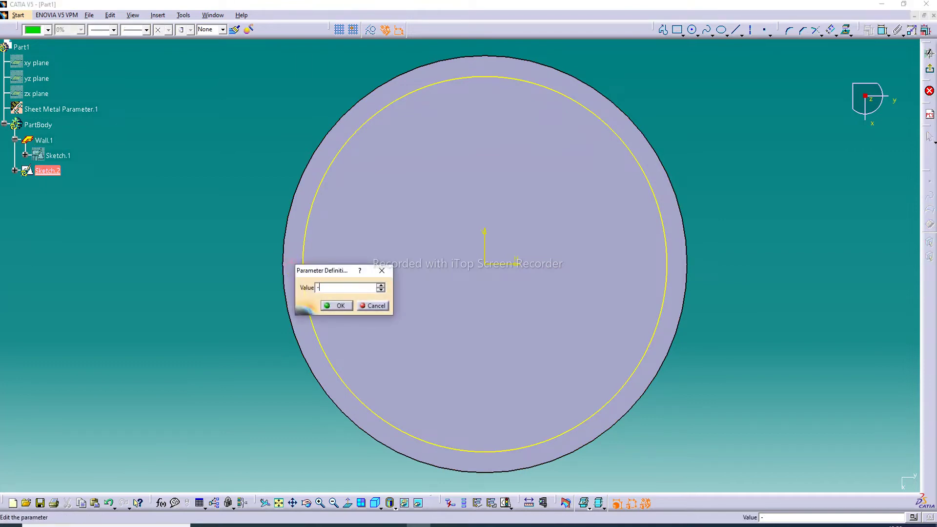
text(10)
key(Return)
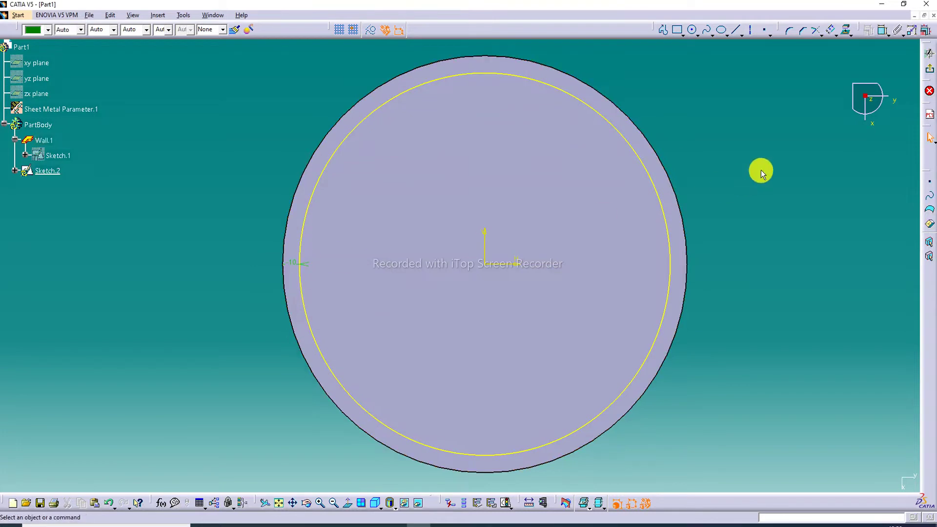
click(930, 71)
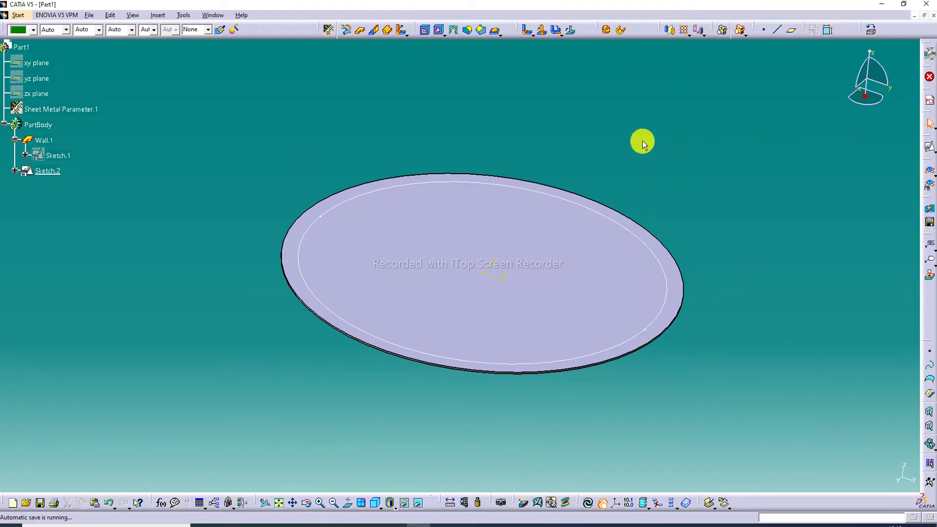
Step: Start a Surface Stamp using the inner circle sketch as its profile and set its height to 142 mm
click(499, 35)
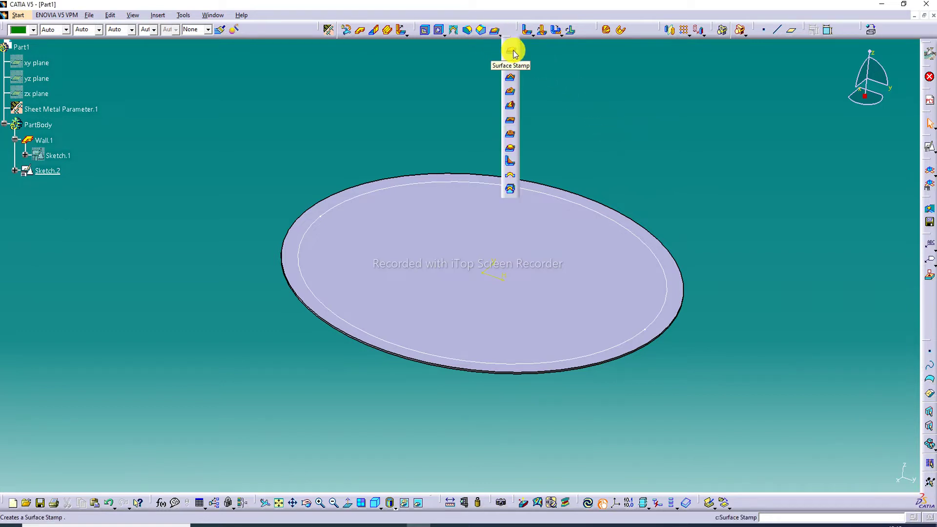
click(513, 54)
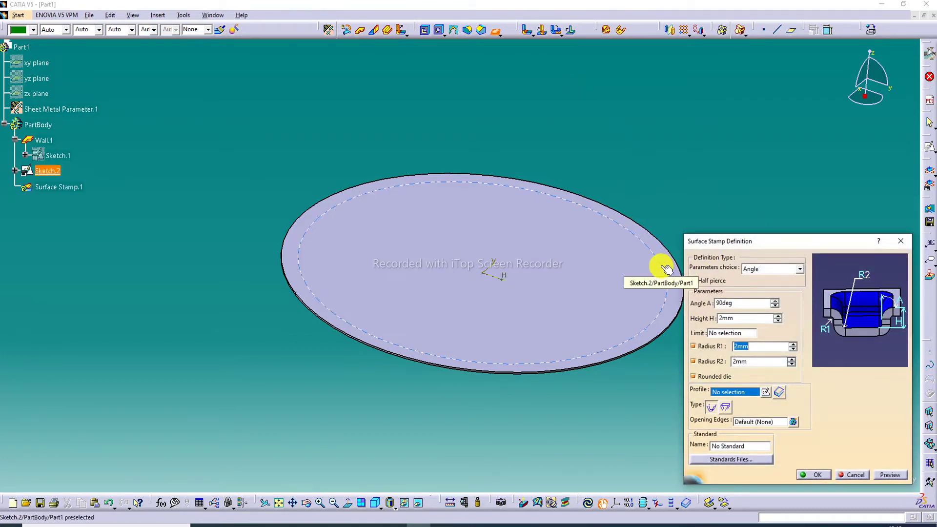
click(667, 272)
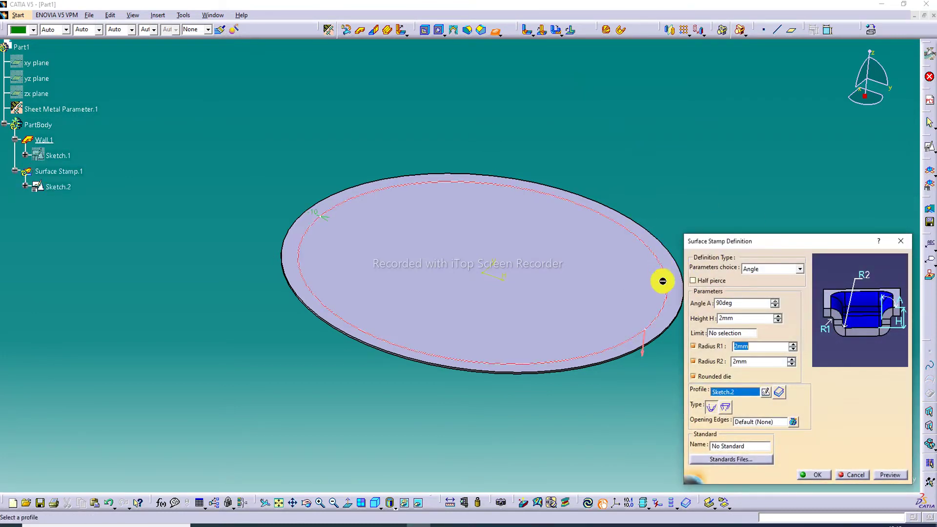
double_click(737, 318)
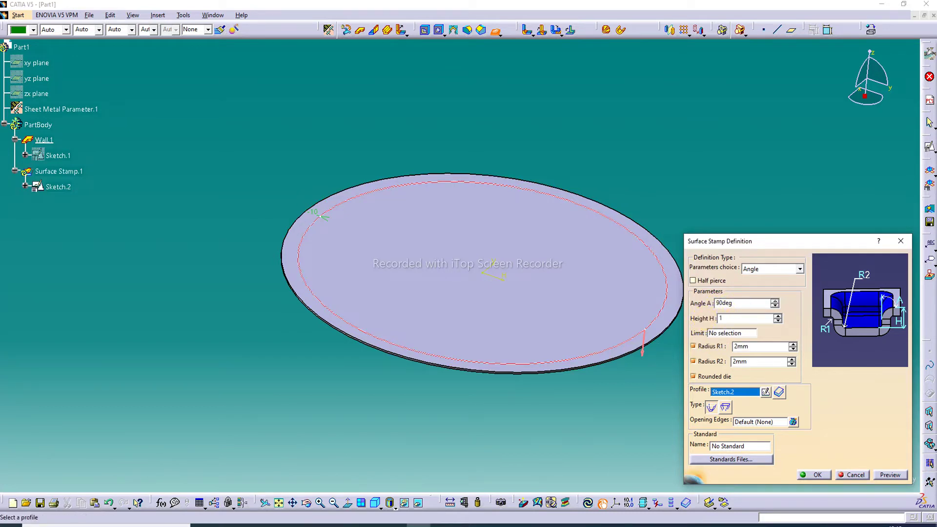
click(755, 349)
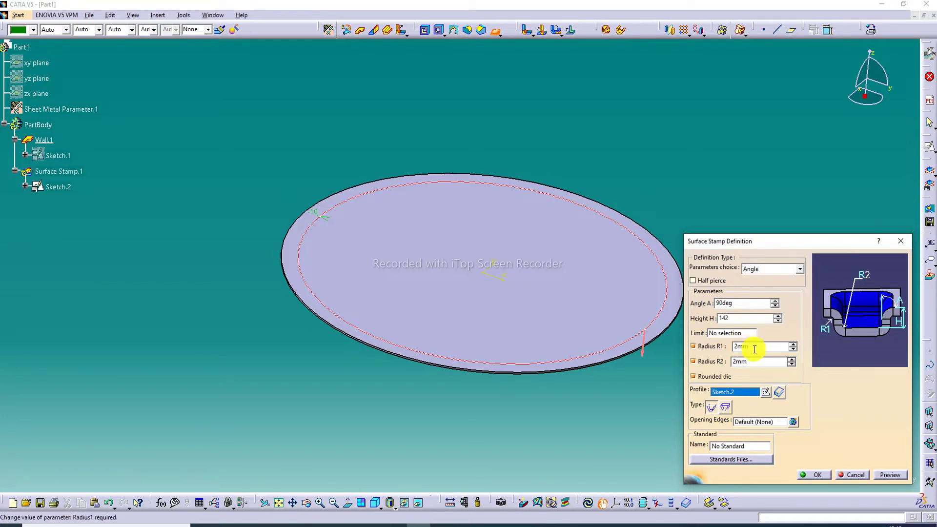
middle_drag(565, 282, 537, 201)
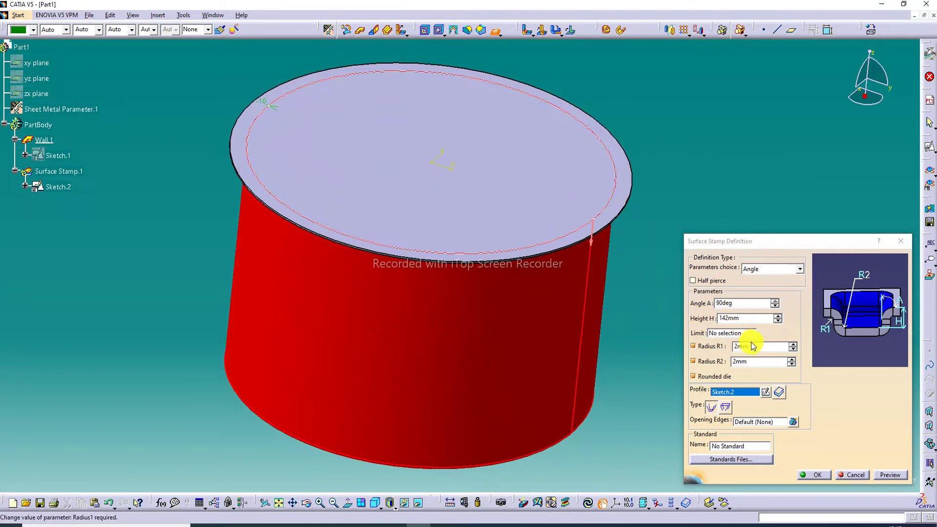
Step: Set the stamp's radius R1 to 6 mm and radius R2 to 24 mm, and create the surface stamp
drag(757, 348, 728, 348)
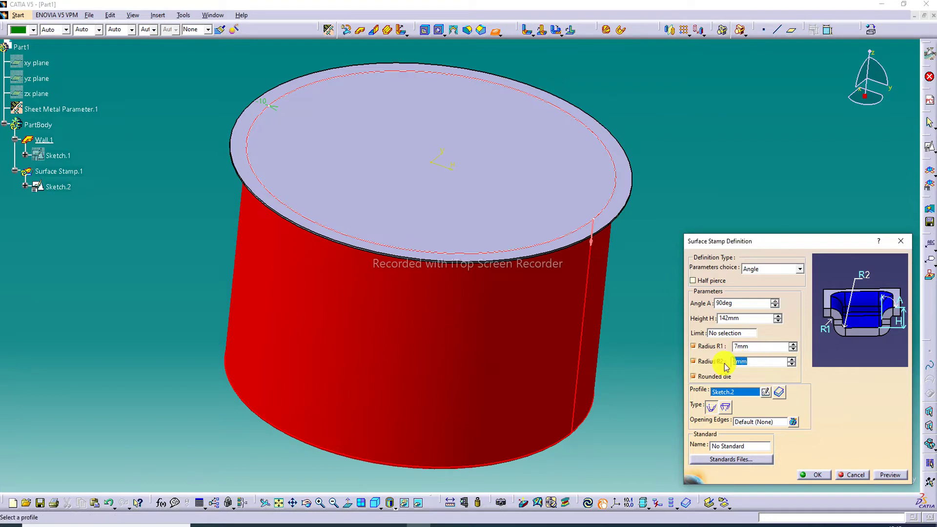
drag(753, 346, 728, 347)
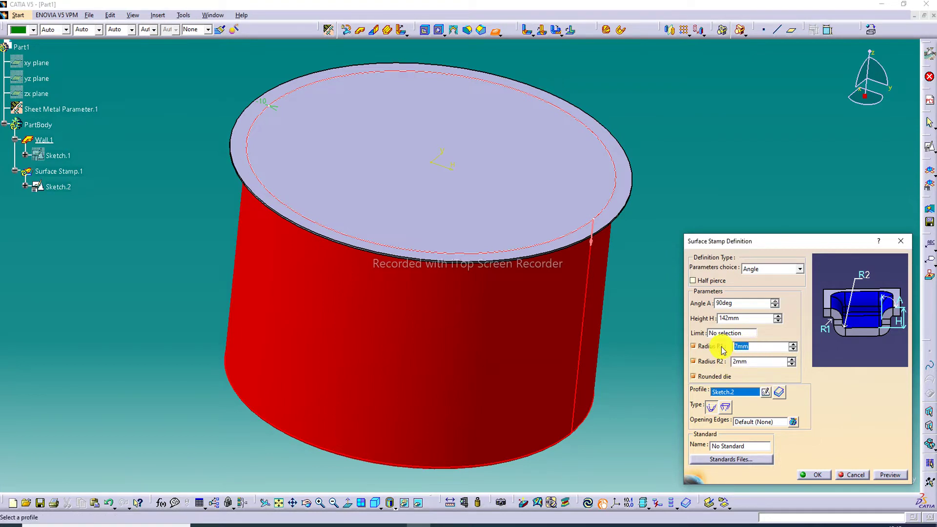
text(6)
drag(751, 361, 718, 363)
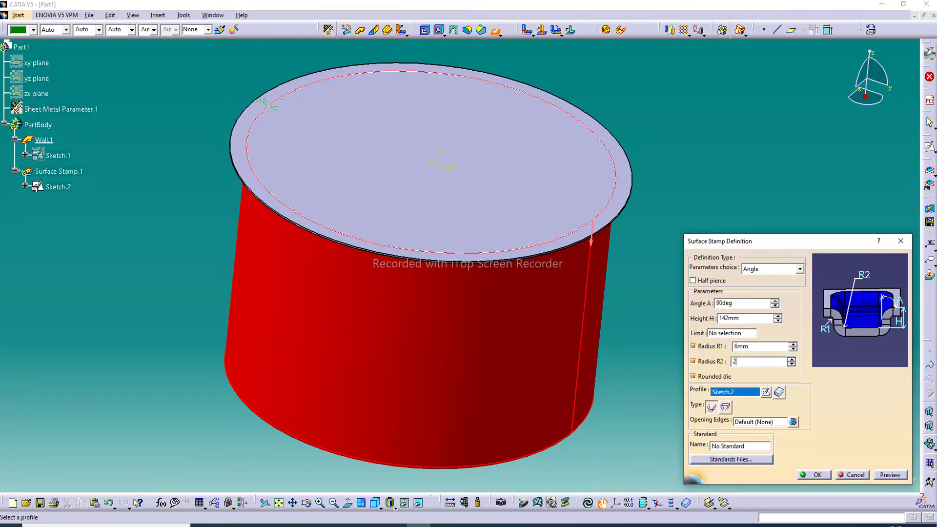
click(891, 475)
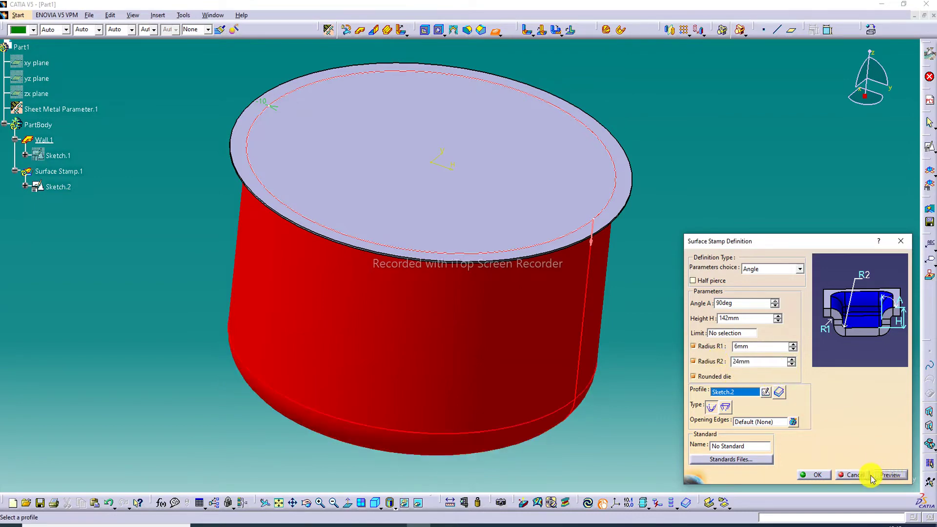
click(815, 474)
click(836, 369)
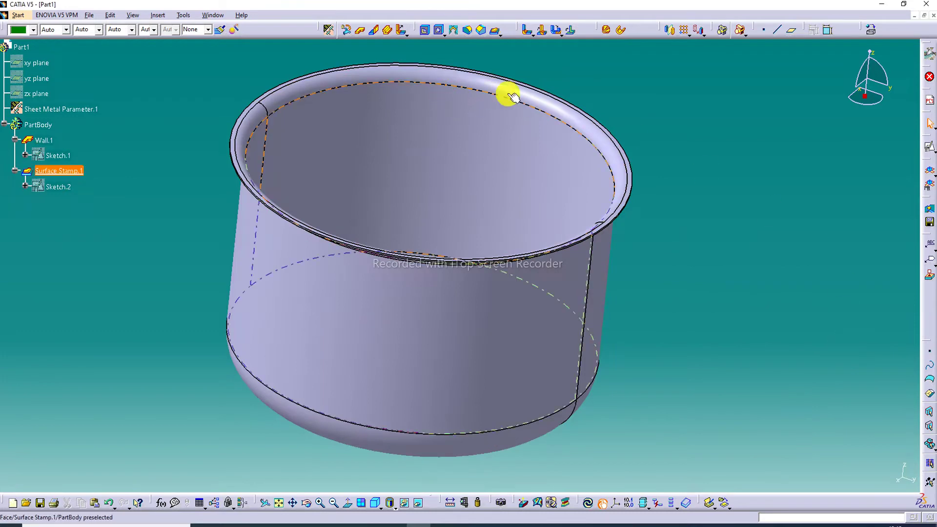
Step: Edit the surface stamp and set its radius R2 to 15 mm
middle_drag(502, 125, 503, 186)
double_click(478, 236)
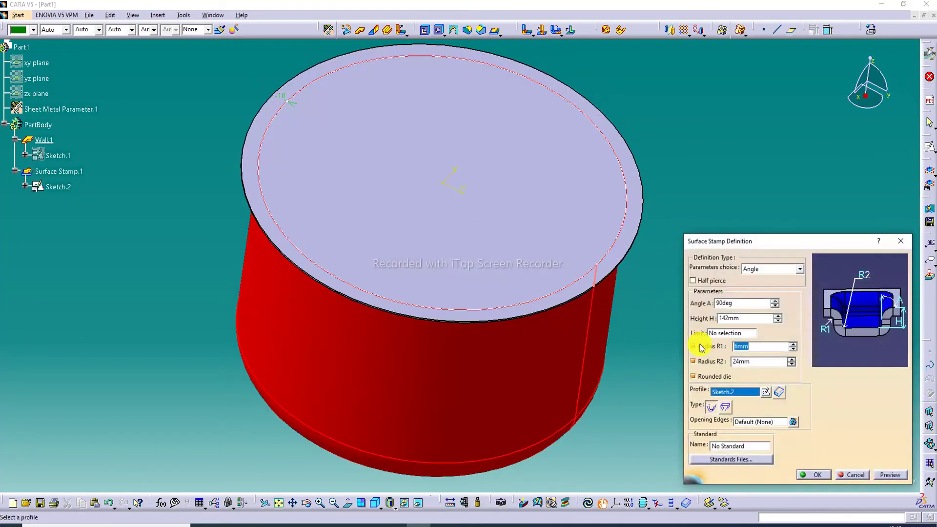
double_click(754, 362)
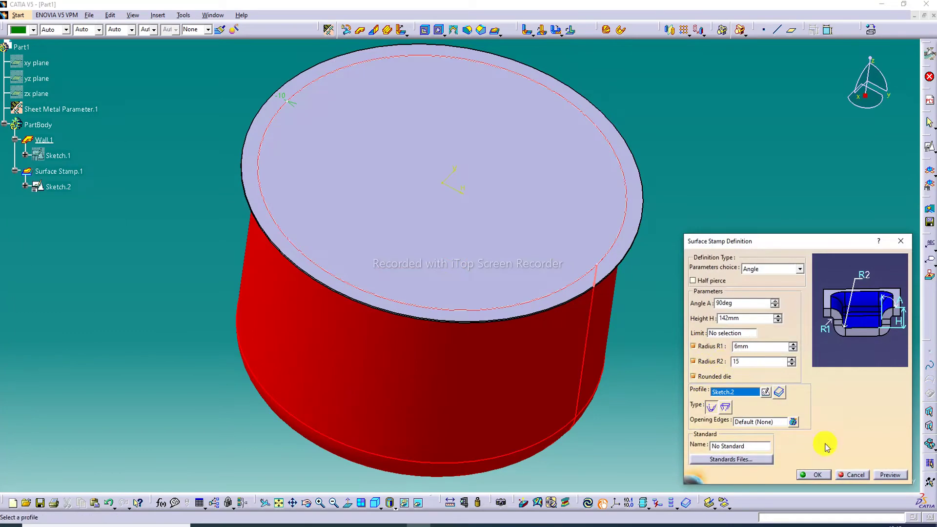
click(819, 475)
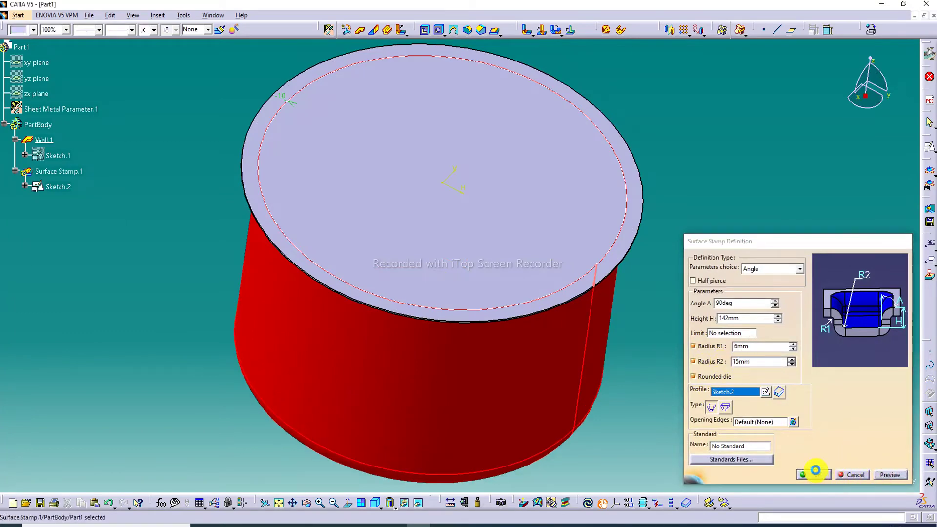
Step: Switch the display mode to shading with edges without smooth edges
middle_drag(422, 182, 506, 157)
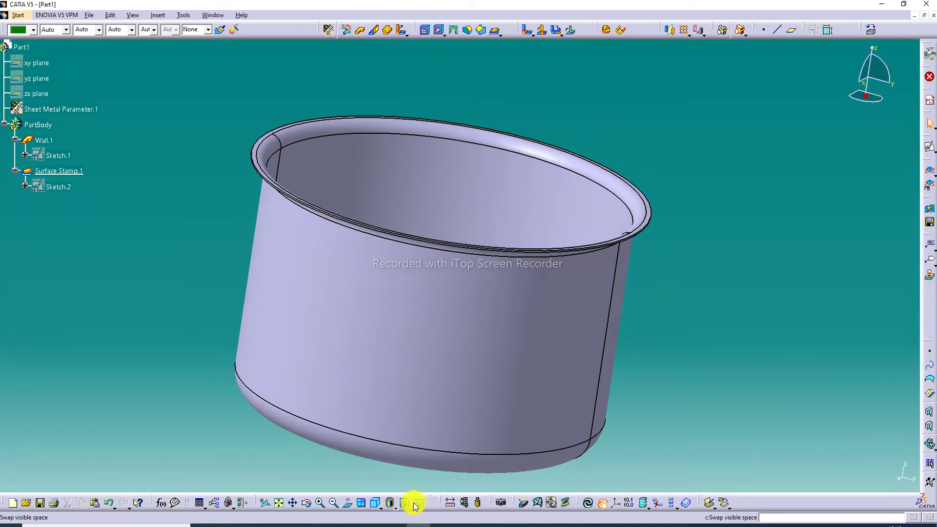
click(396, 505)
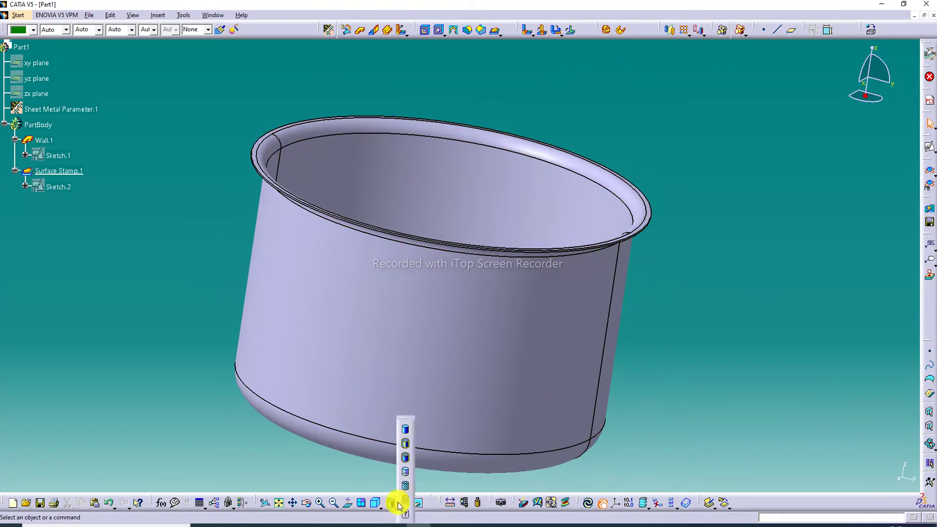
click(407, 458)
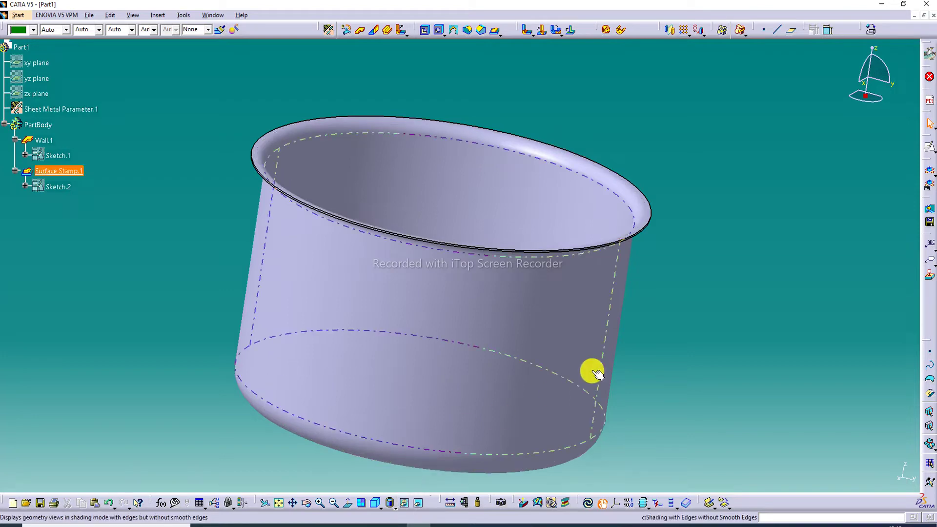
Step: Create a Tear Drop along the pot's outer rim edge with 1.5 mm length and 1.5 mm radius
middle_drag(487, 232, 487, 188)
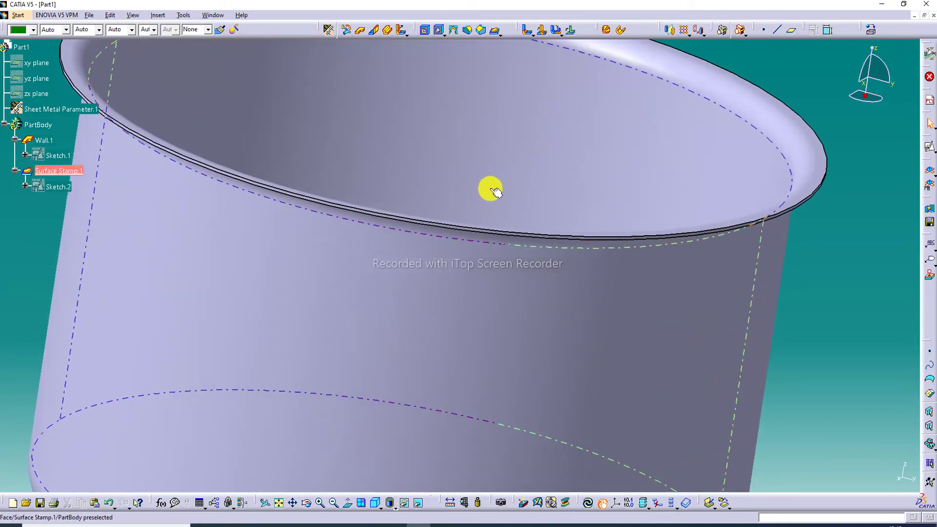
click(403, 32)
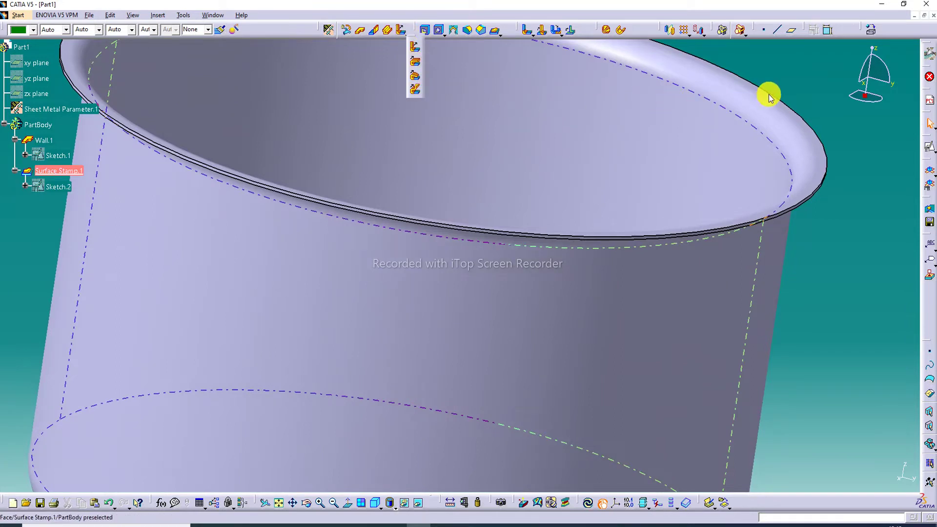
click(416, 77)
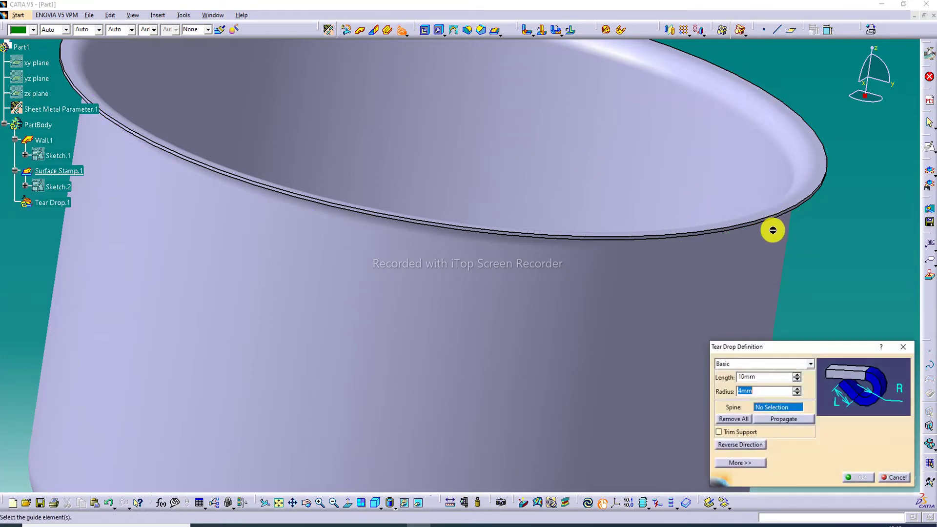
drag(763, 378, 734, 378)
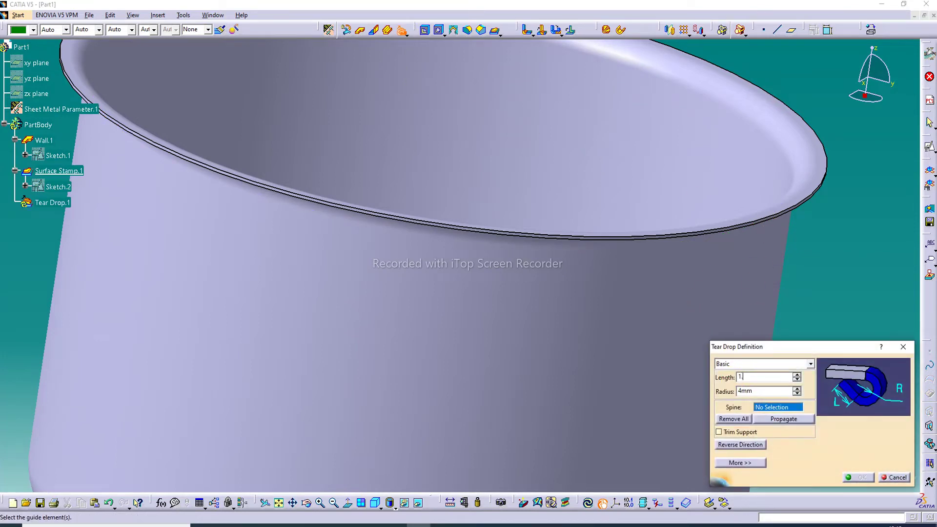
text(1.5mm)
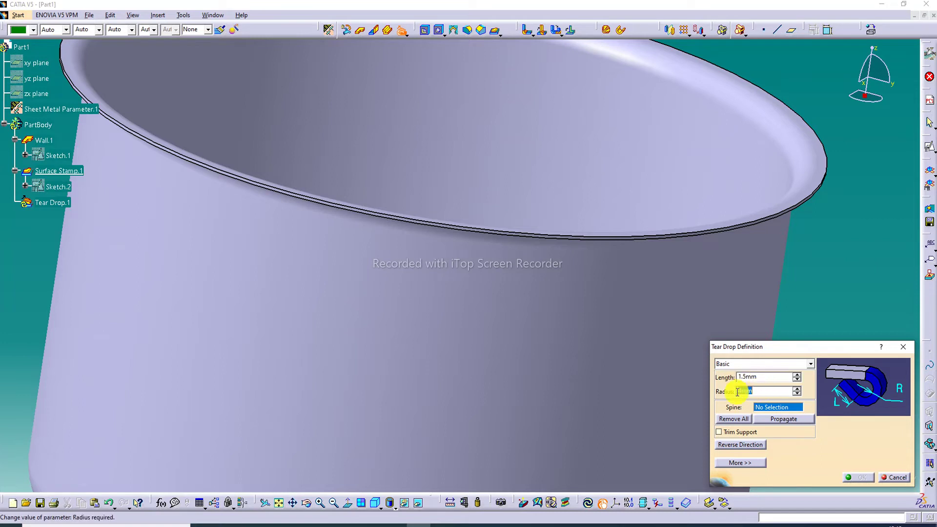
text(4)
key(Return)
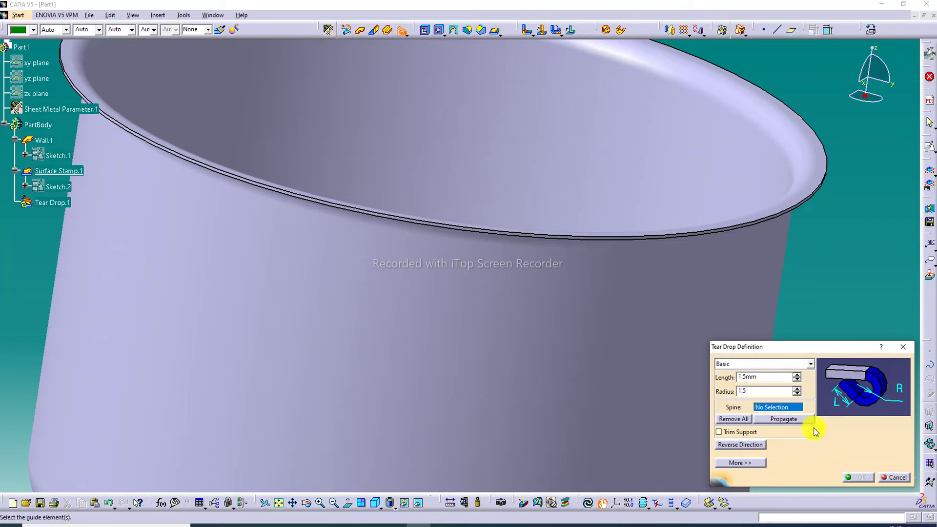
click(708, 235)
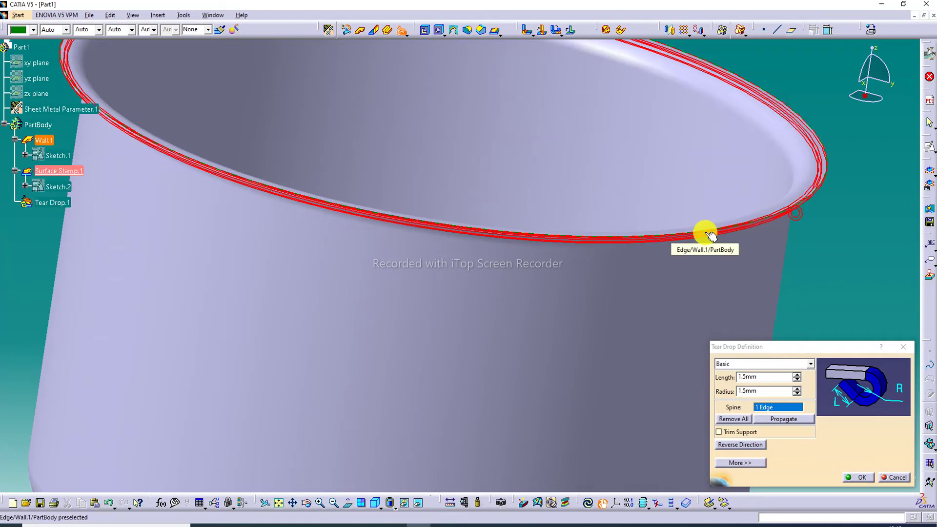
click(863, 476)
Step: Check the rolled rim and switch the display mode to shading with material
middle_drag(790, 184, 810, 247)
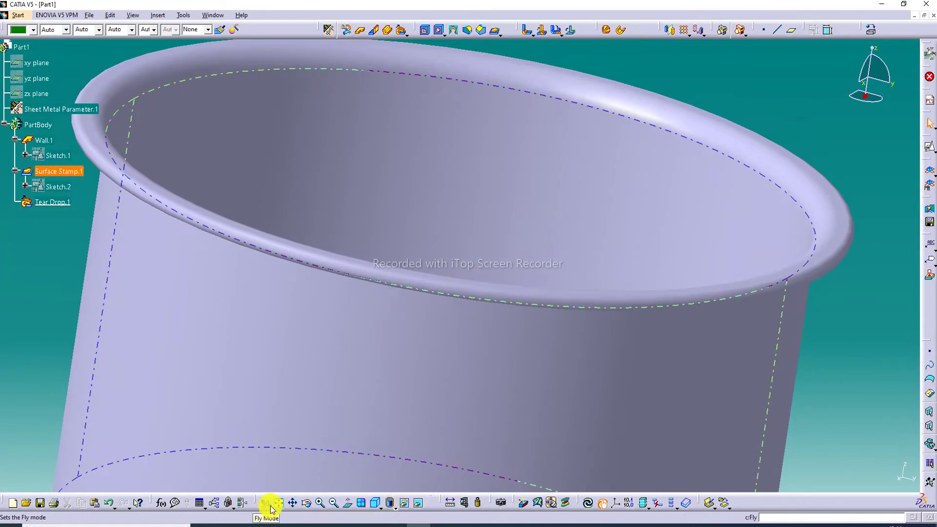
click(320, 504)
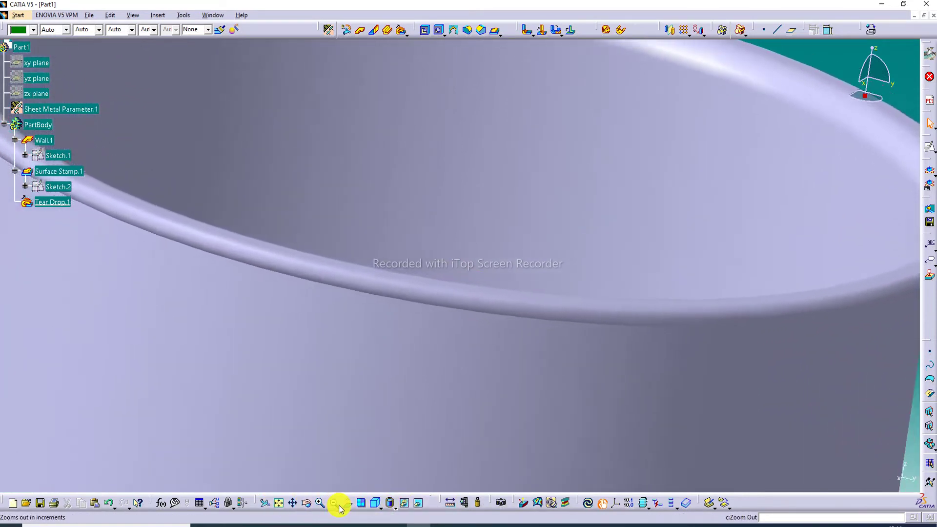
click(336, 503)
click(338, 503)
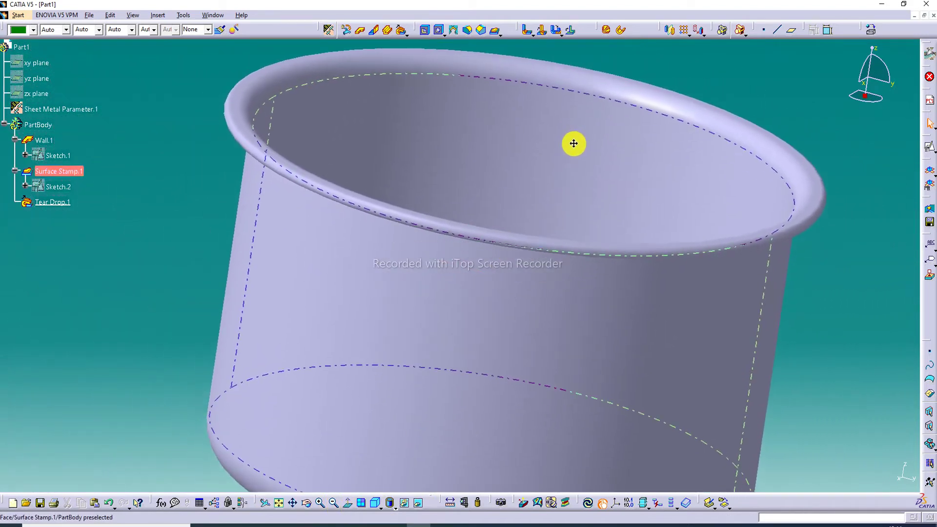
click(333, 503)
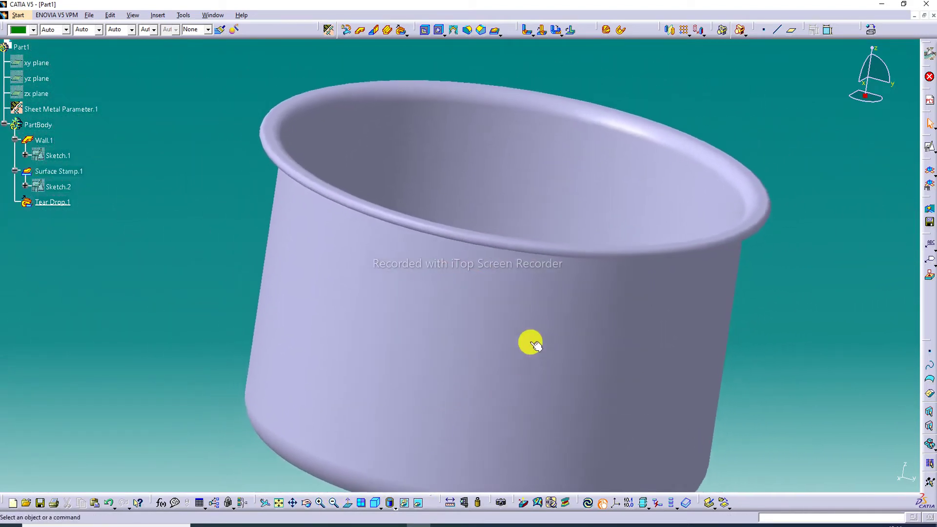
mouse_move(545, 268)
middle_down()
mouse_move(539, 366)
mouse_move(556, 98)
mouse_move(522, 239)
mouse_move(554, 345)
mouse_move(554, 142)
mouse_move(563, 201)
mouse_move(527, 252)
mouse_move(502, 52)
mouse_move(498, 161)
middle_up()
click(489, 473)
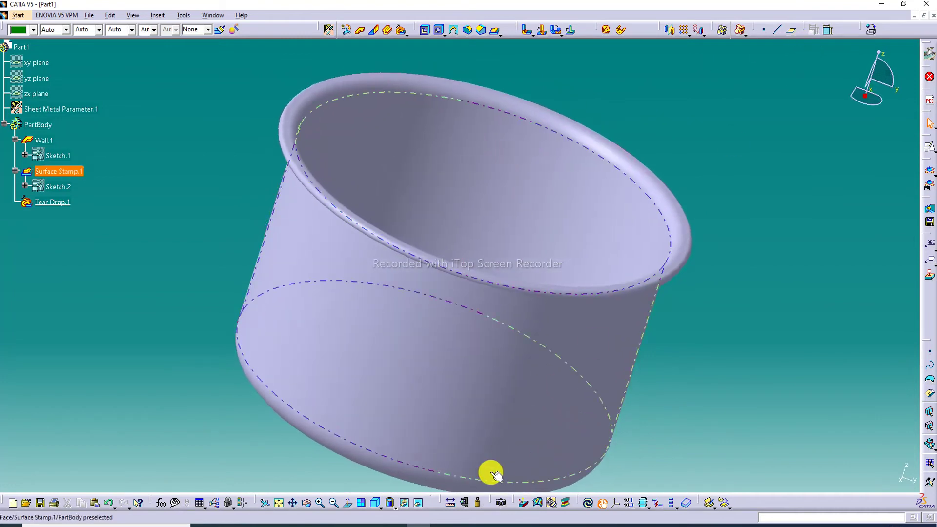
click(394, 506)
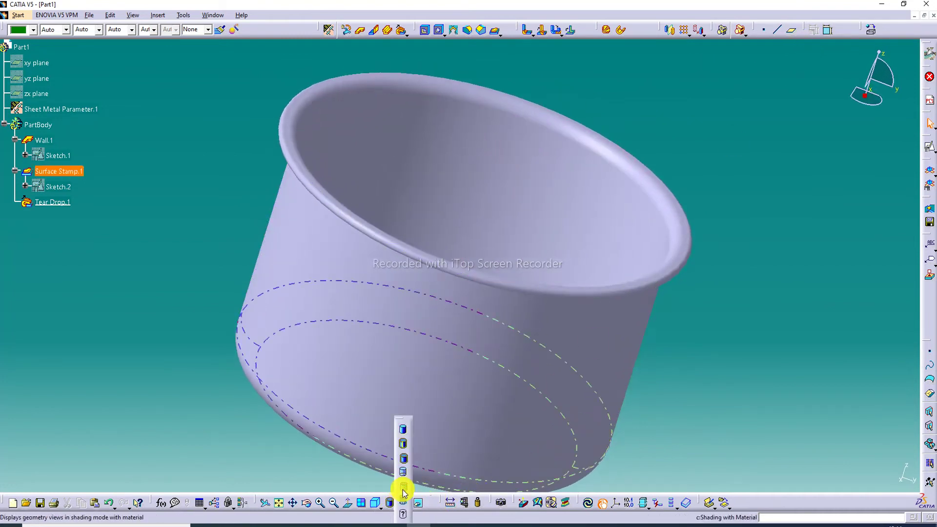
click(811, 228)
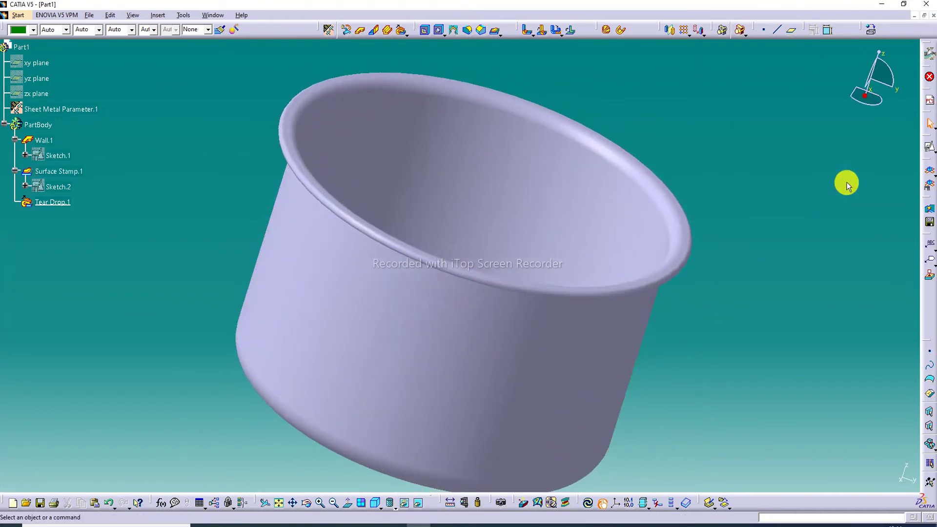
Step: Apply the Steel material from the metal materials of the default catalog to the pot body
click(871, 31)
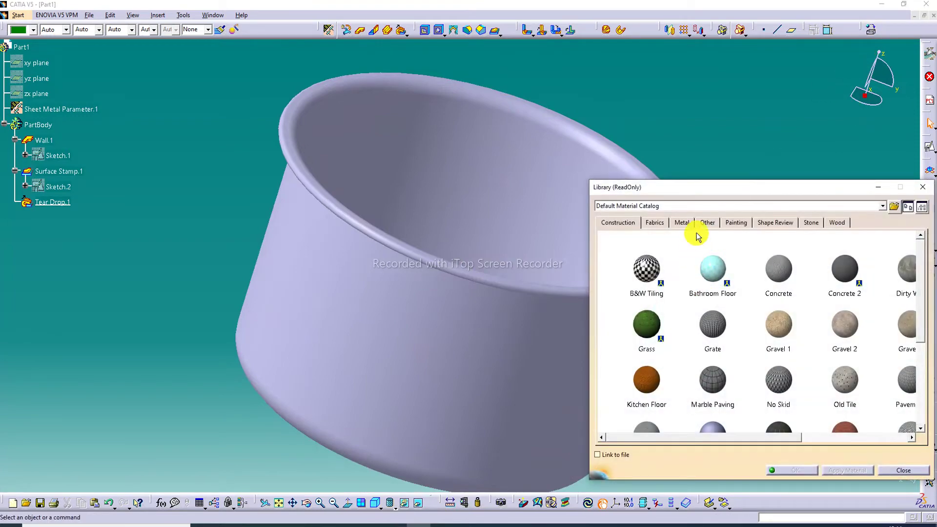
click(679, 223)
scroll(686, 400, down, 2)
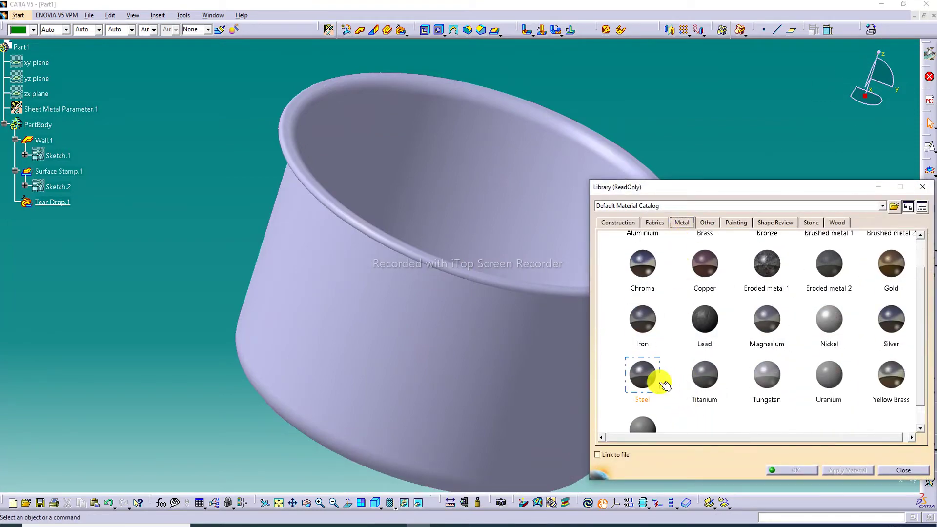
drag(648, 385, 567, 368)
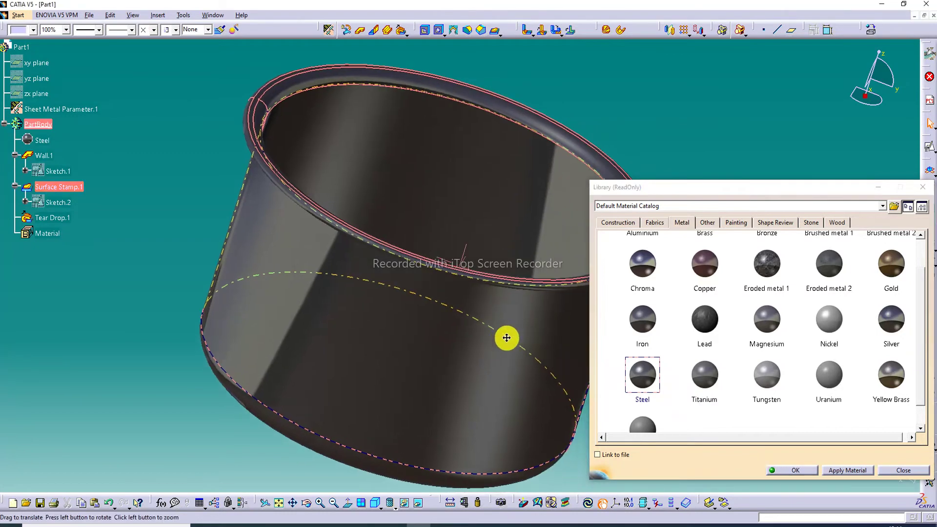
click(788, 472)
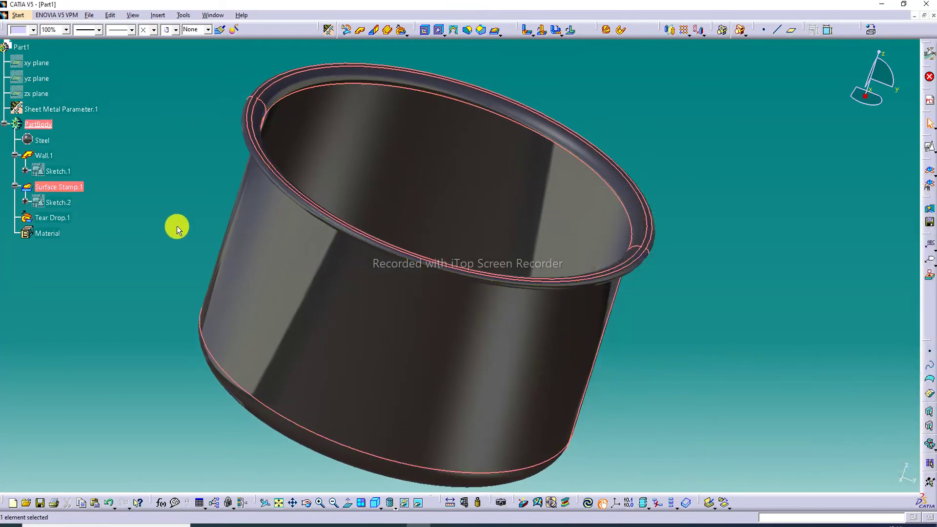
Step: Set the Steel material's reflectivity to 1.00 and give it the predefined Road reflection image
right_click(47, 142)
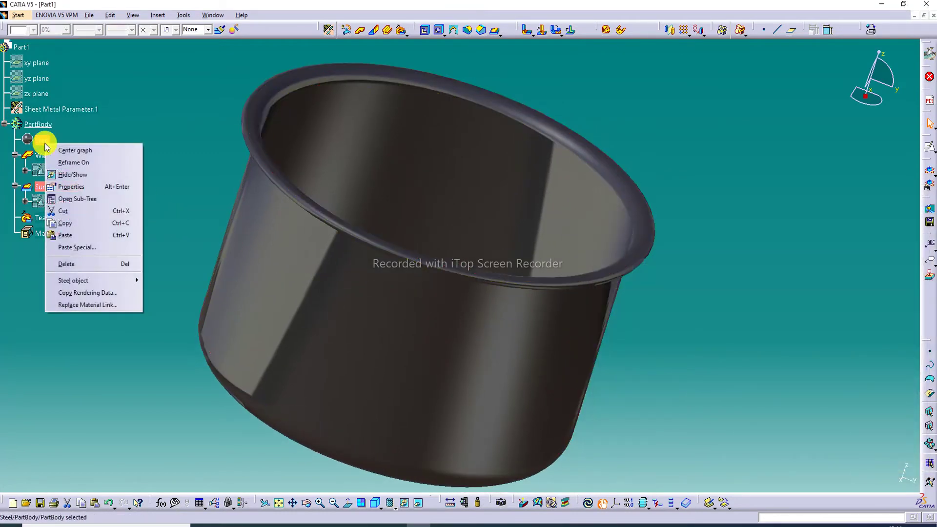
click(73, 187)
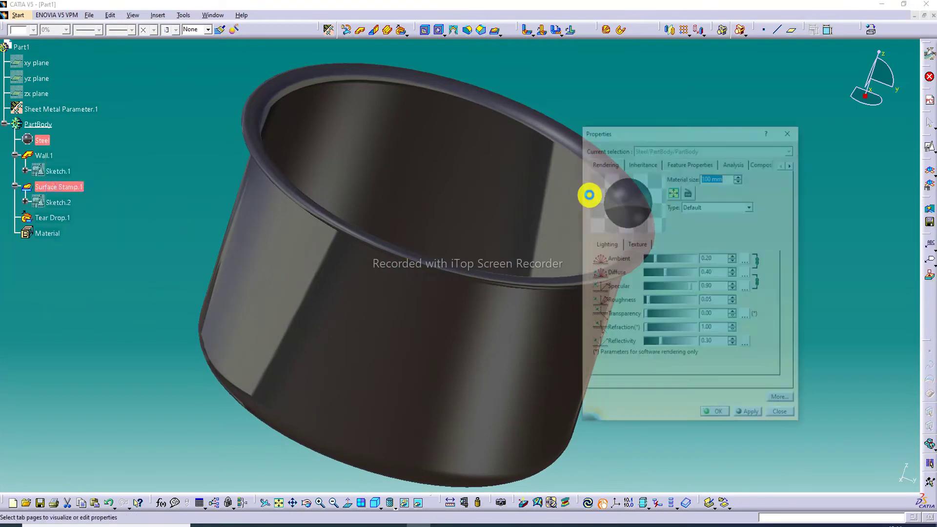
drag(664, 344, 696, 343)
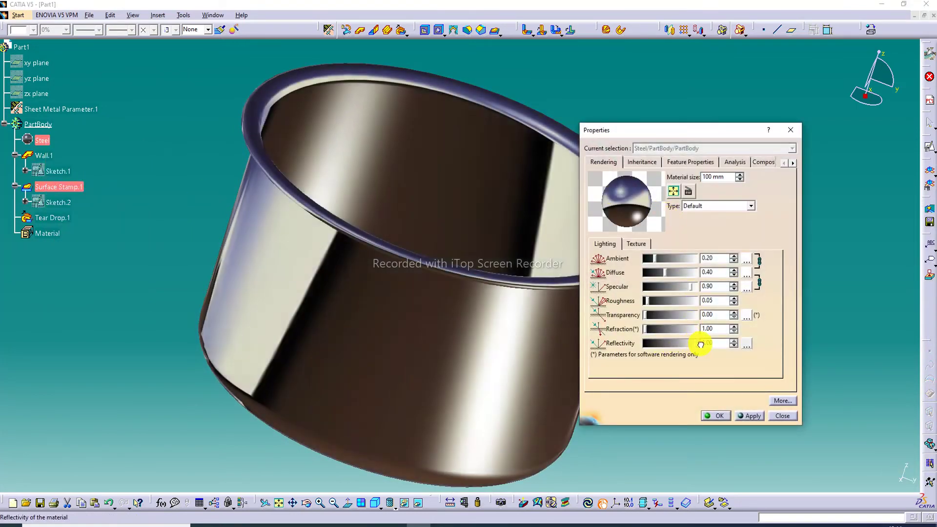
click(747, 344)
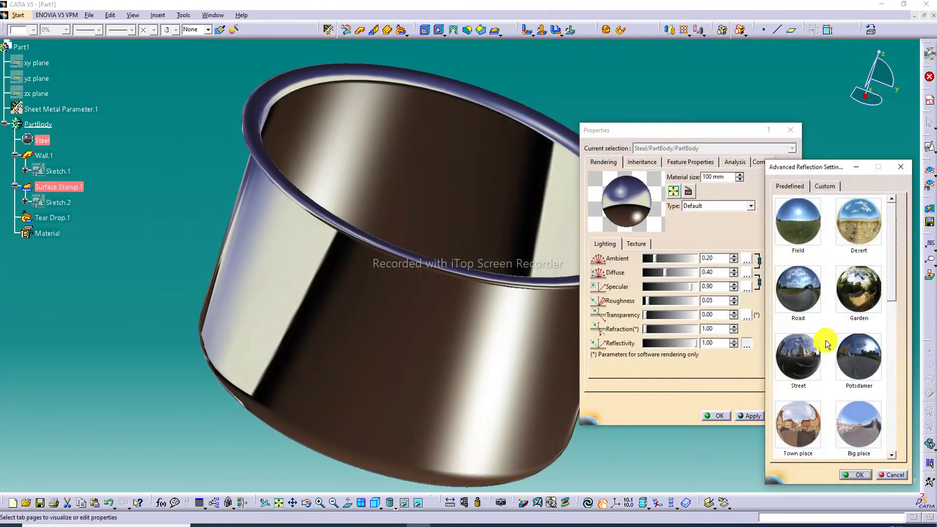
click(803, 287)
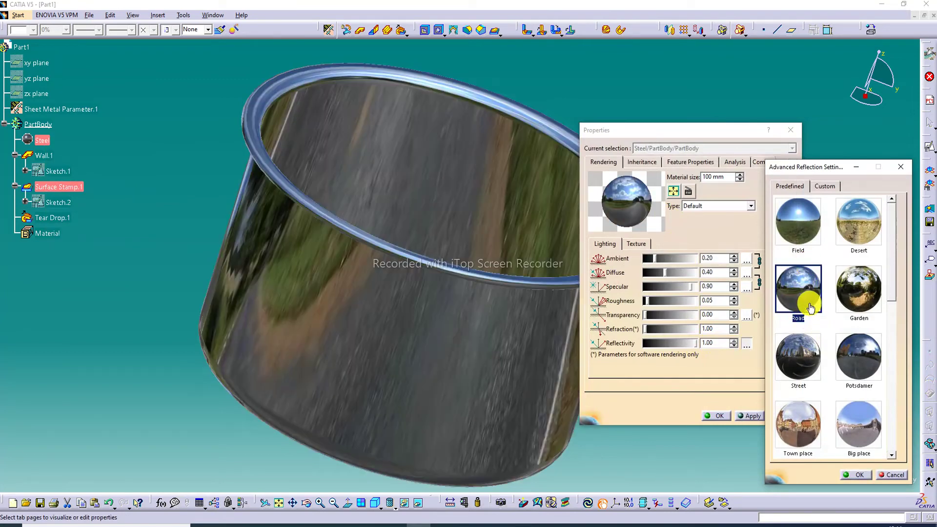
click(862, 475)
click(750, 416)
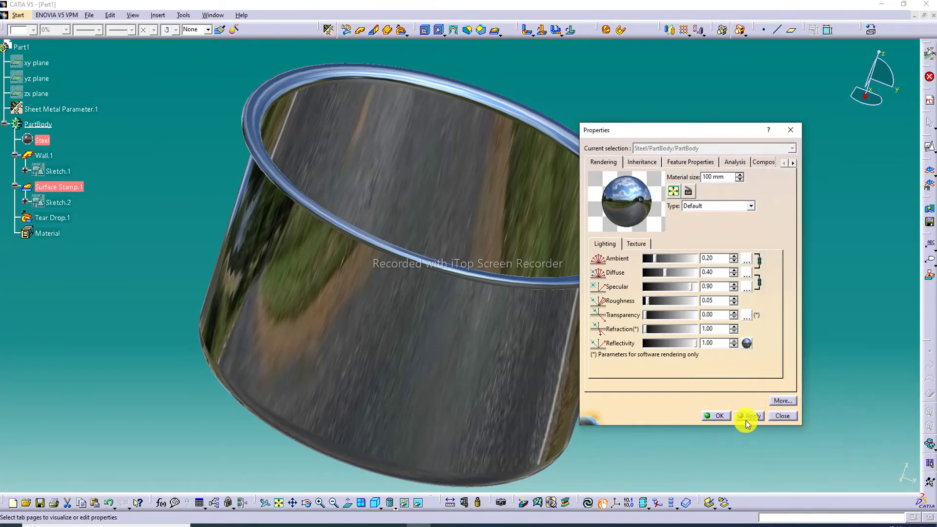
click(723, 416)
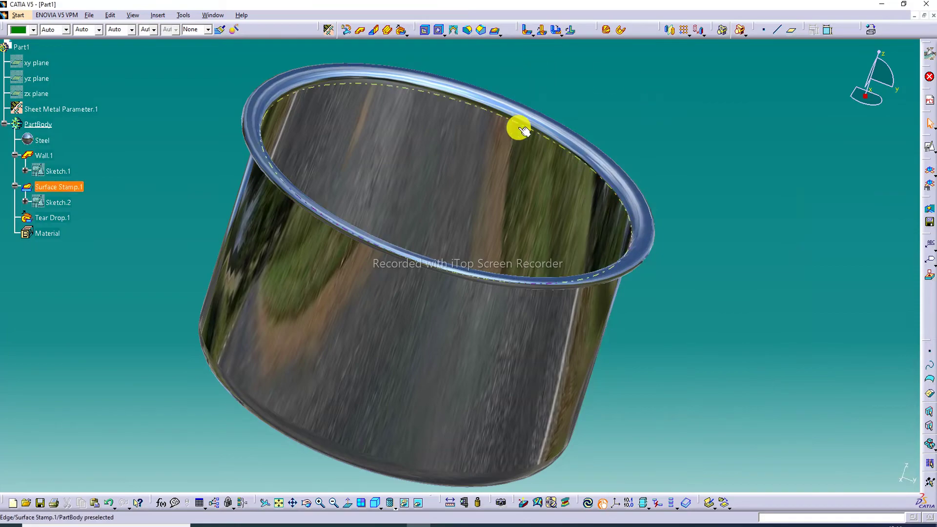
Step: Examine the steel pot's outside, underside and interior, and fit the whole part in view
middle_drag(517, 130, 272, 153)
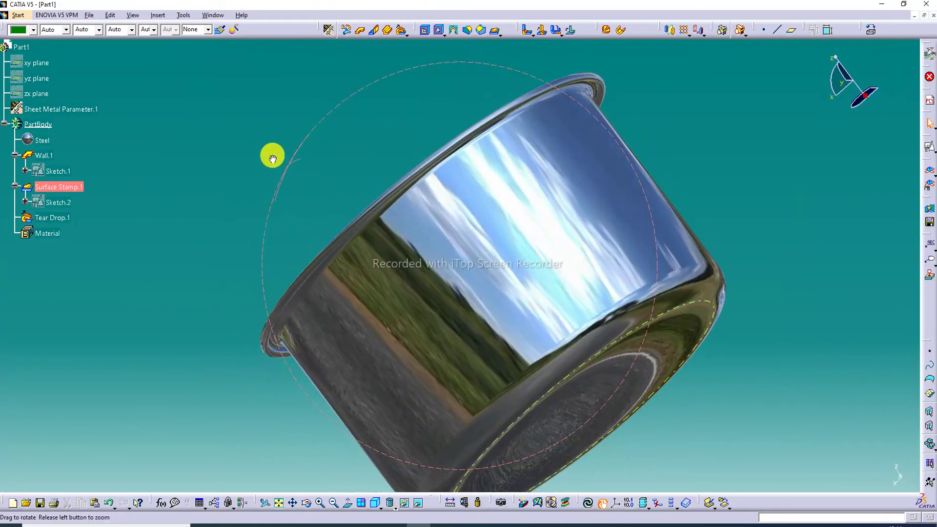
middle_drag(510, 205, 689, 246)
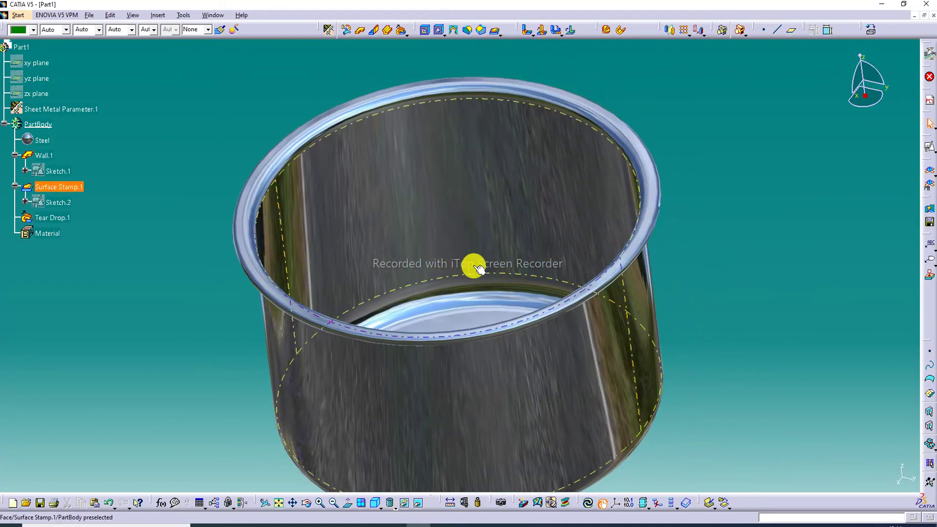
middle_drag(473, 264, 583, 268)
middle_drag(459, 229, 477, 284)
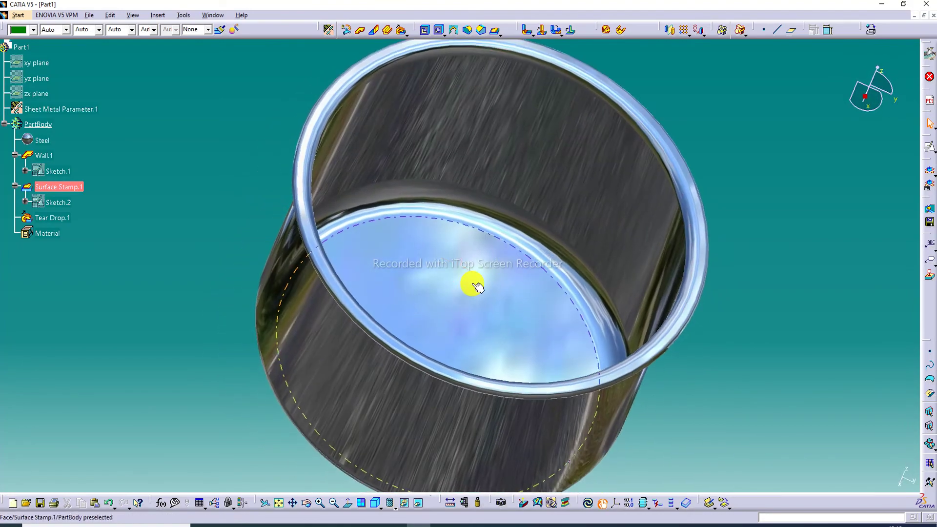
click(279, 502)
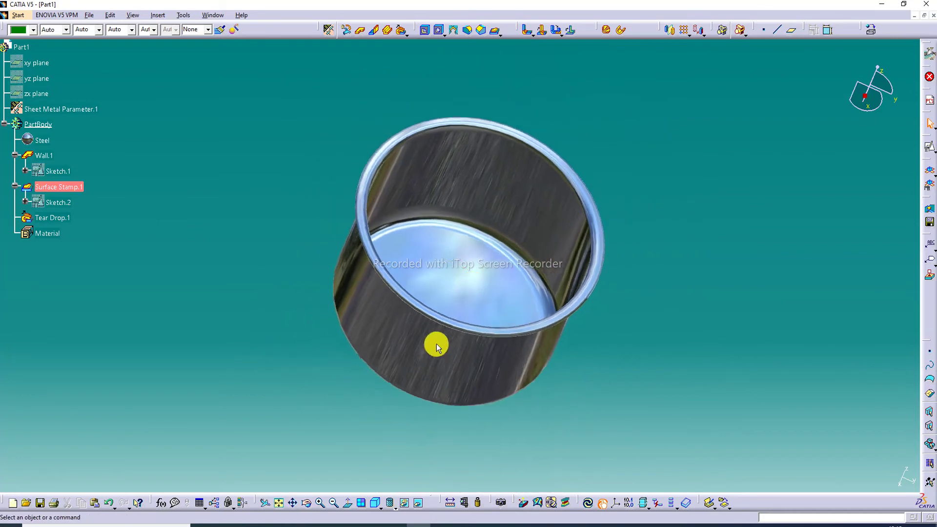
Step: Inspect the pot's reflective interior and rolled rim up close, and return the part to the isometric view
click(321, 503)
click(322, 502)
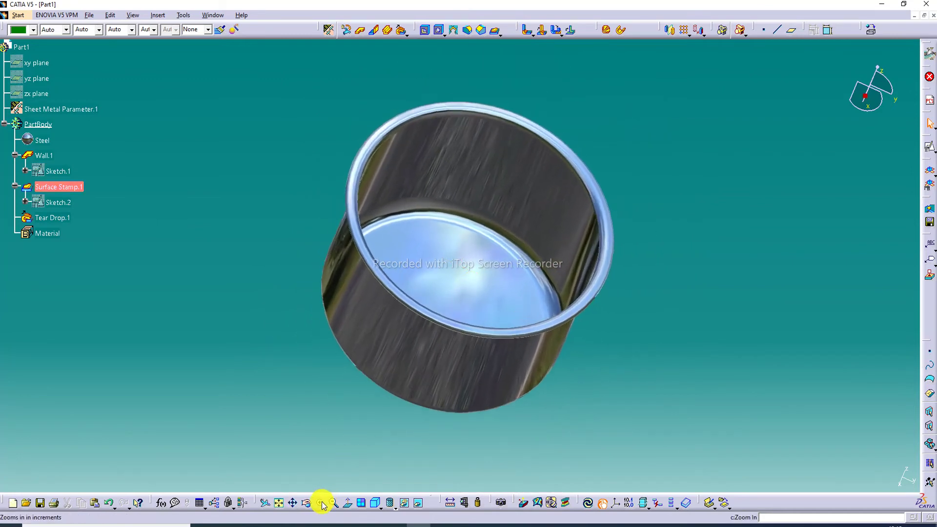
click(323, 502)
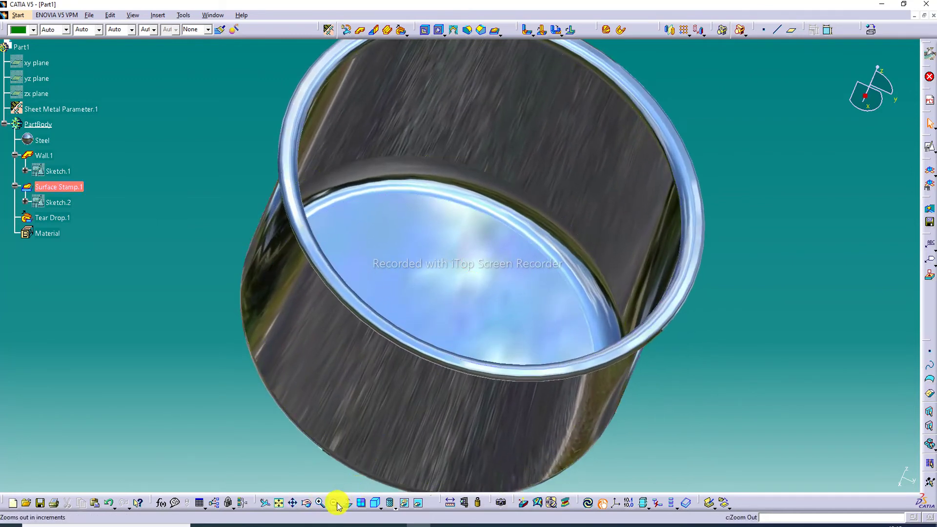
click(335, 504)
middle_drag(531, 263, 527, 274)
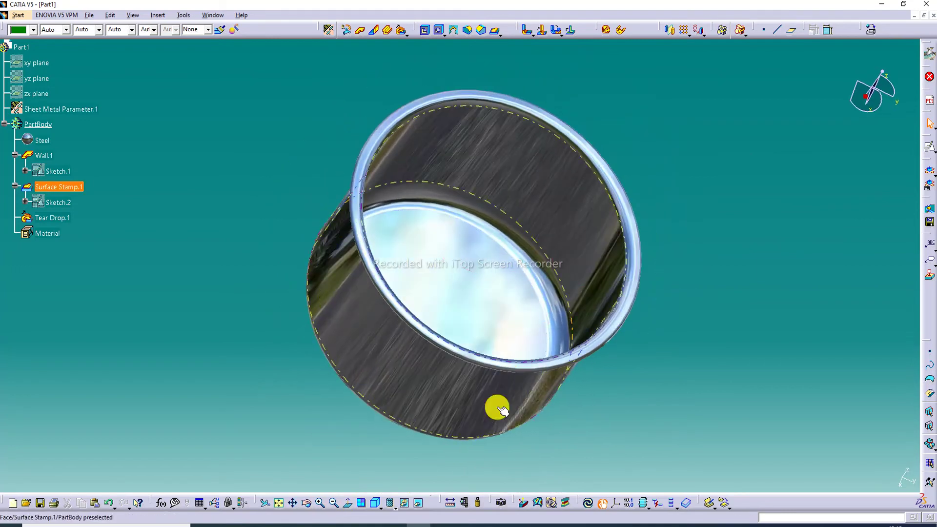
click(375, 503)
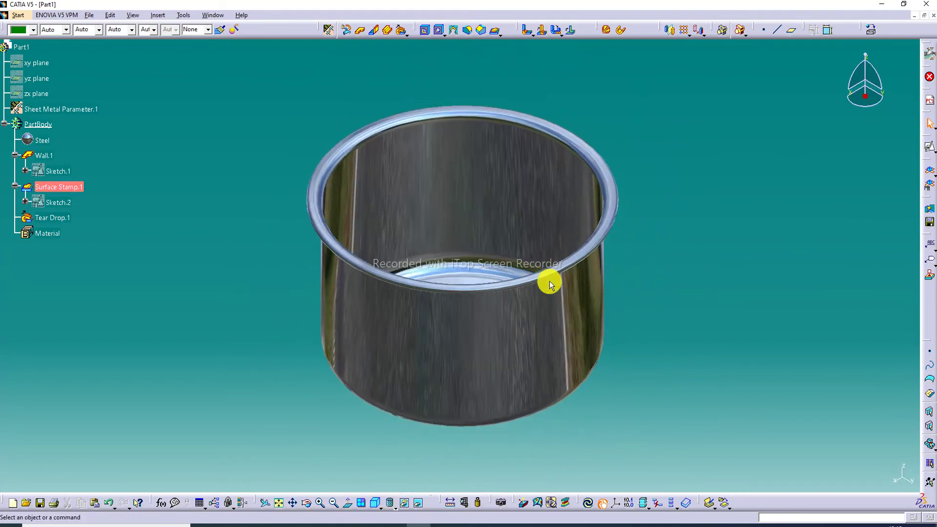
Step: Examine the Road reflections on the pot's outer wall, inner base and rim from several angles and distances
click(321, 504)
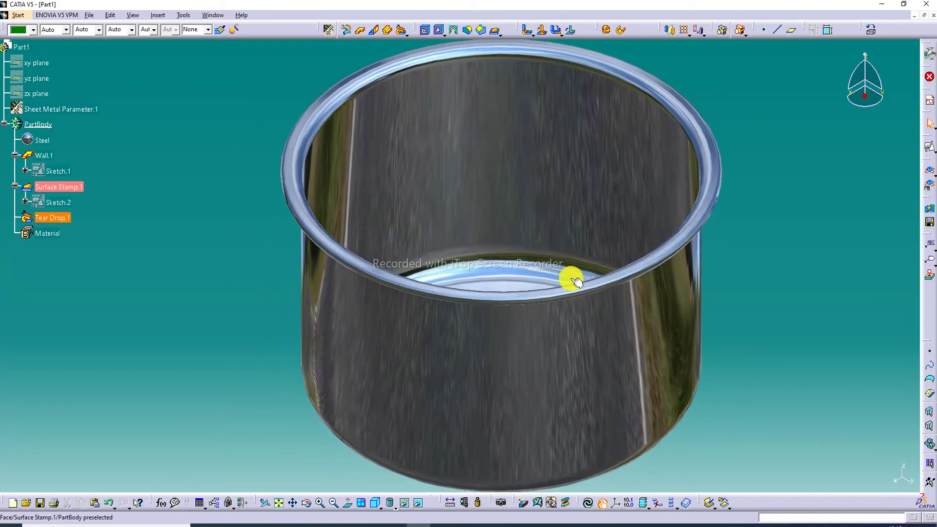
middle_drag(554, 222, 713, 313)
middle_drag(563, 180, 554, 29)
middle_drag(501, 194, 379, 219)
click(335, 502)
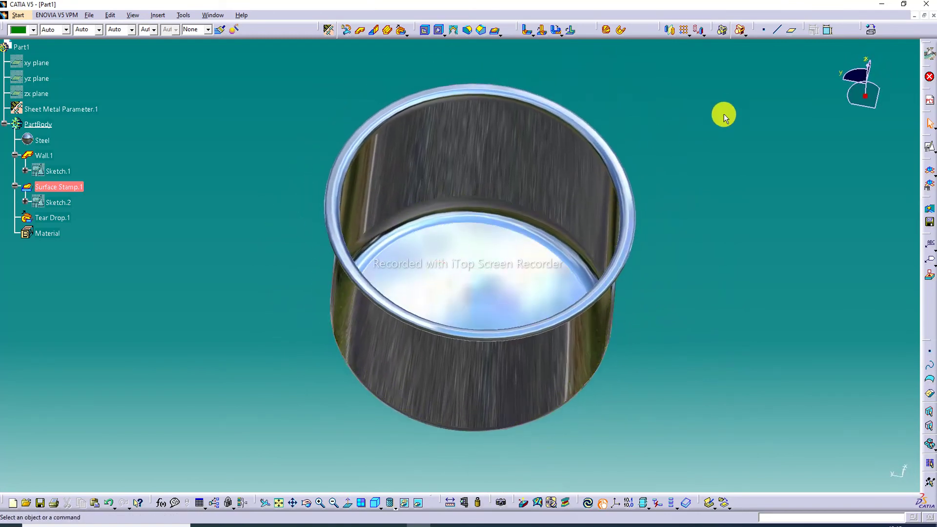
click(335, 503)
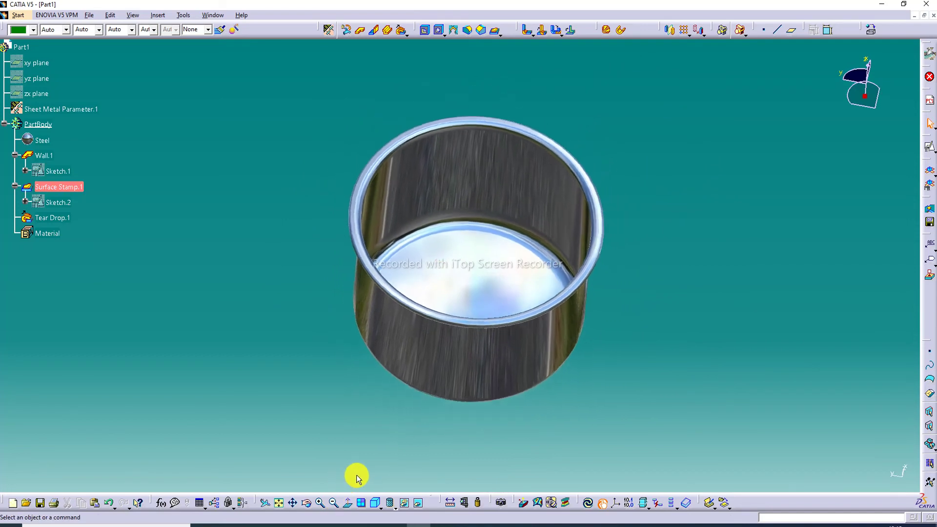
click(321, 503)
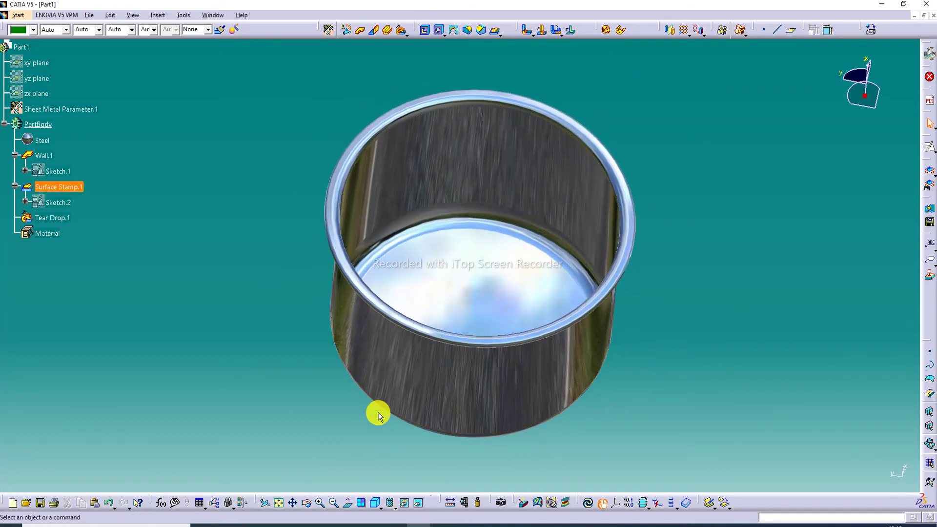
click(320, 504)
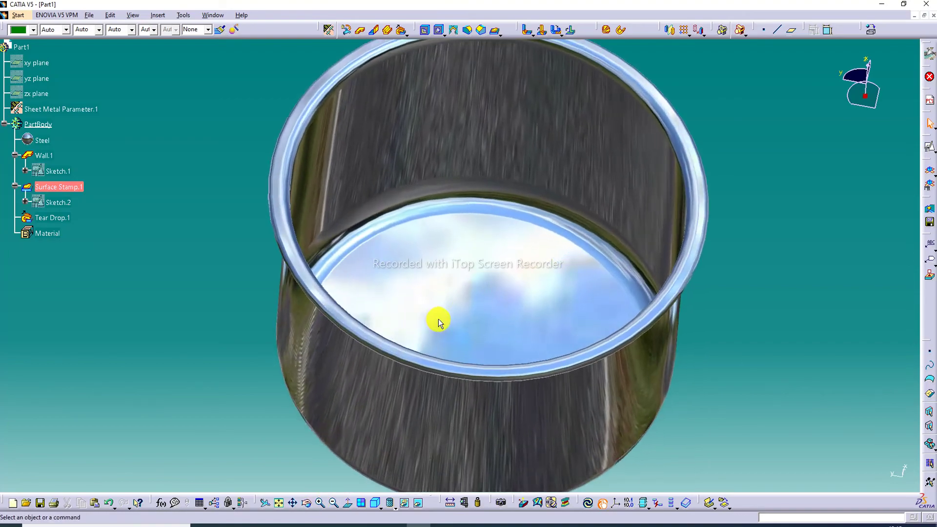
middle_drag(494, 215, 569, 262)
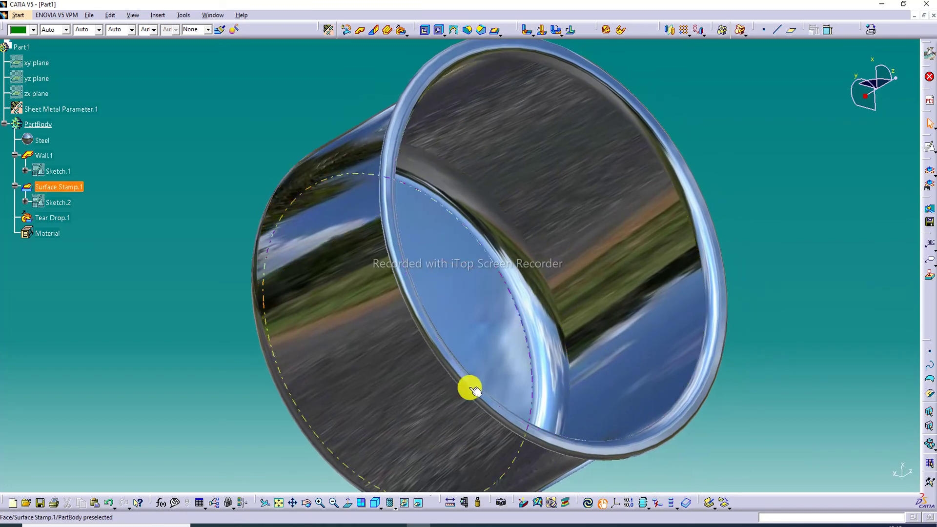
click(334, 503)
middle_drag(711, 210, 513, 249)
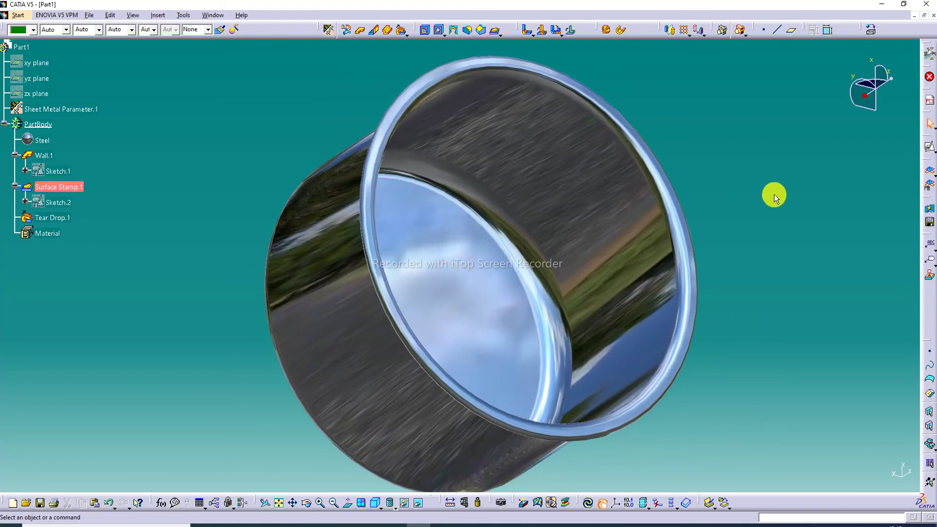
middle_drag(510, 201, 362, 125)
middle_drag(428, 124, 722, 136)
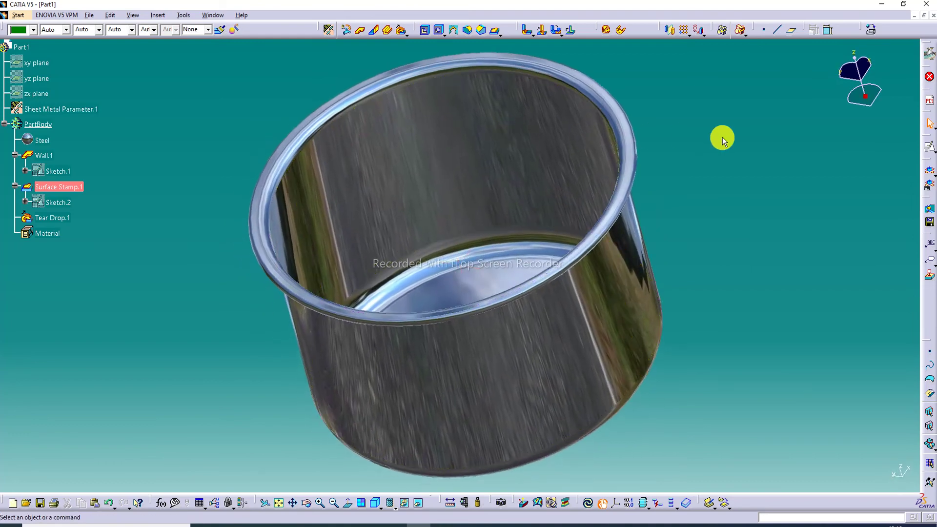